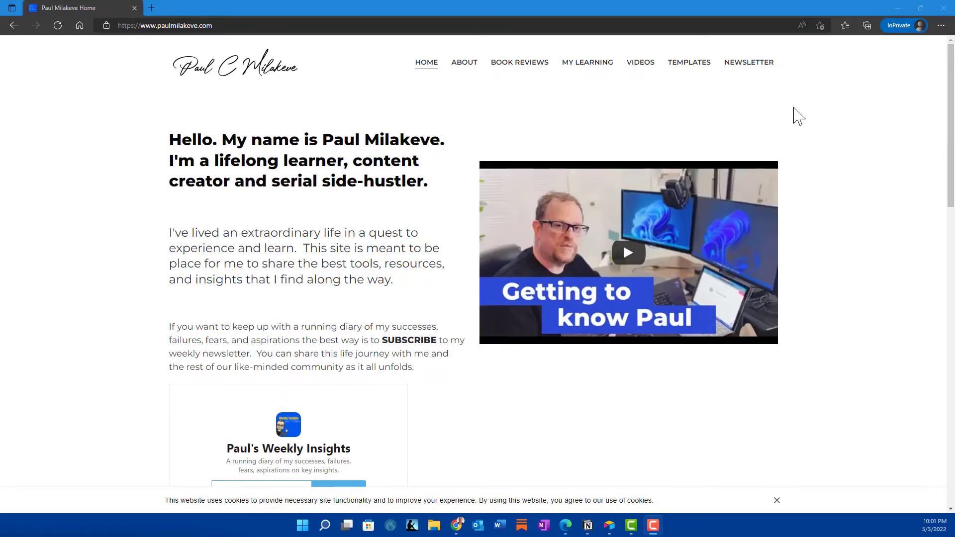
Step: Browse the Notion & Airtable Templates page on paulmilakeve.com, scrolling through the template cards
{"action": "left_click", "coordinate": [692, 64]}
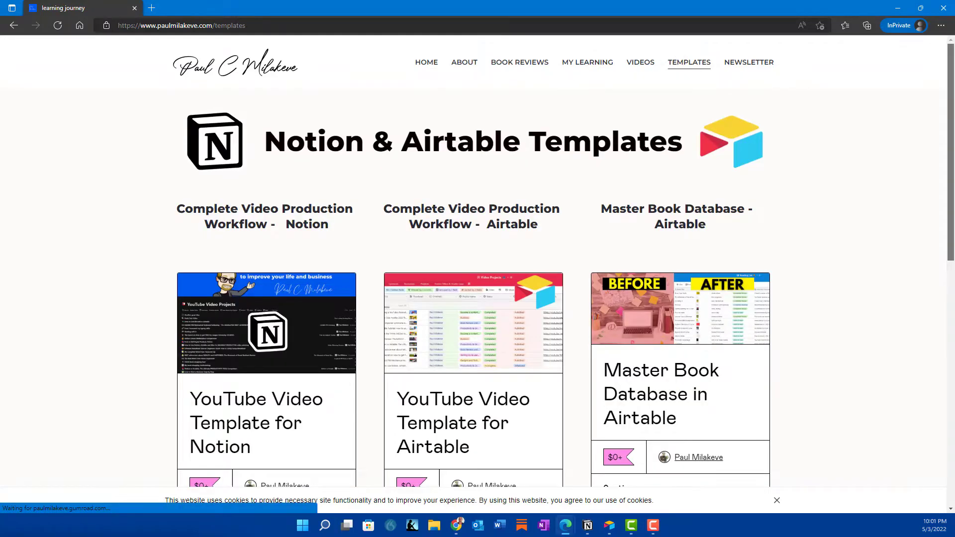
{"action": "scroll", "coordinate": [477, 261], "scroll_direction": "down", "scroll_amount": 3}
{"action": "scroll", "coordinate": [953, 261], "scroll_direction": "down", "scroll_amount": 5}
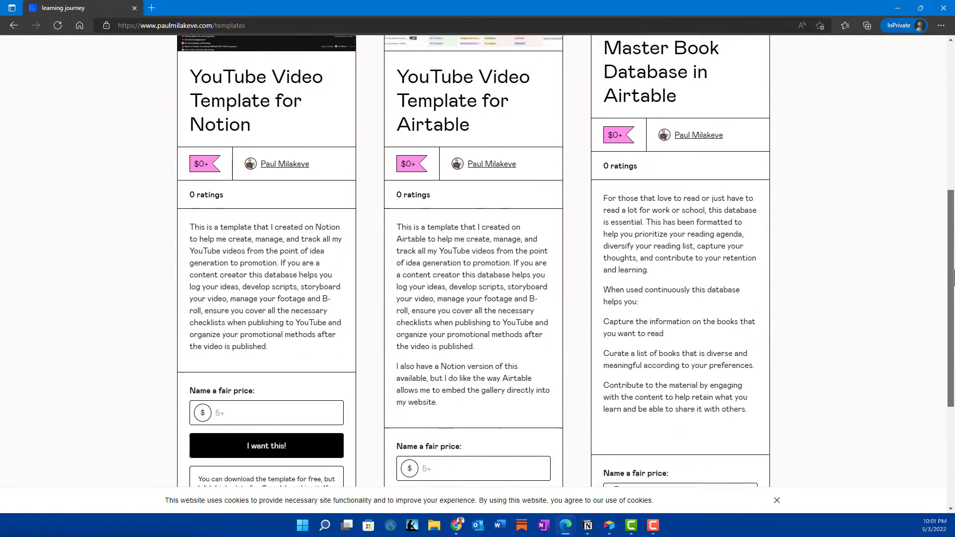
{"action": "left_click_drag", "start_coordinate": [952, 261], "coordinate": [941, 107]}
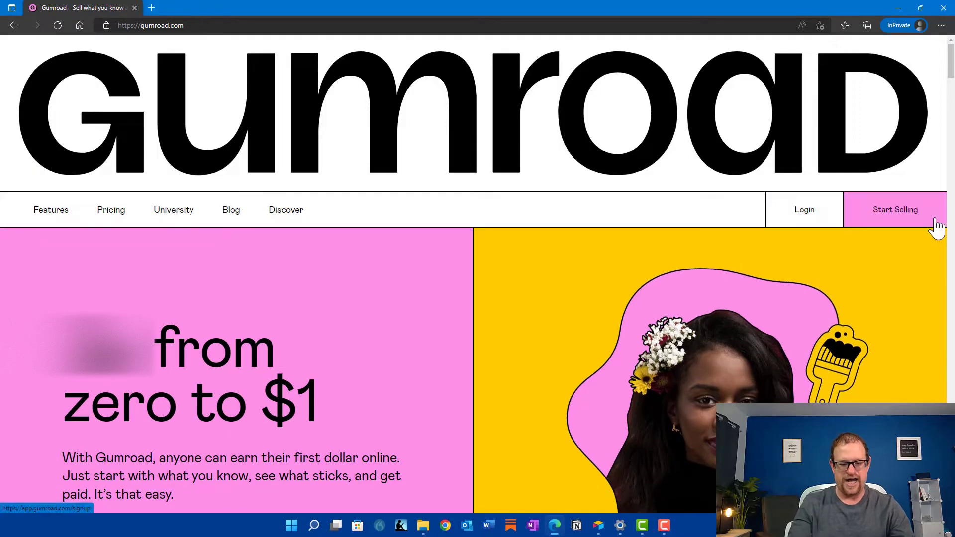
Step: Sign up as a Gumroad seller with an account email and password and create the account
{"action": "left_click", "coordinate": [926, 217]}
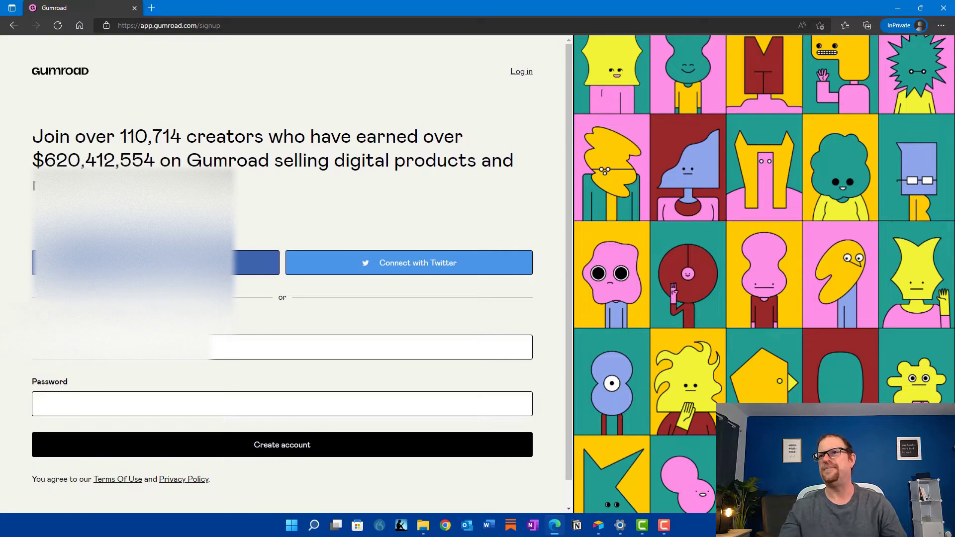
{"action": "left_click", "coordinate": [69, 348]}
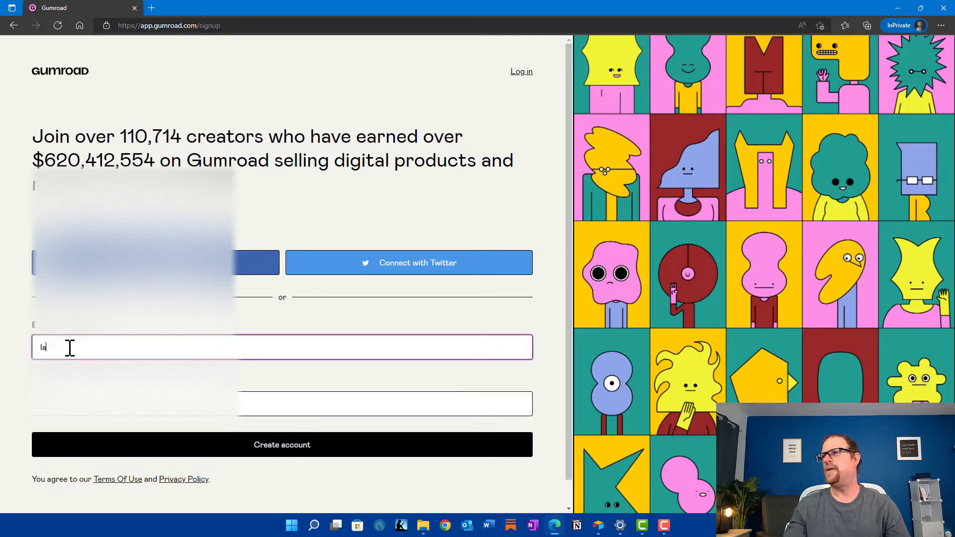
{"action": "type", "text": "tyh"}
{"action": "key", "text": "BackSpace"}
{"action": "key", "text": "BackSpace"}
{"action": "type", "text": "helafoigroup.com"}
{"action": "key", "text": "Tab"}
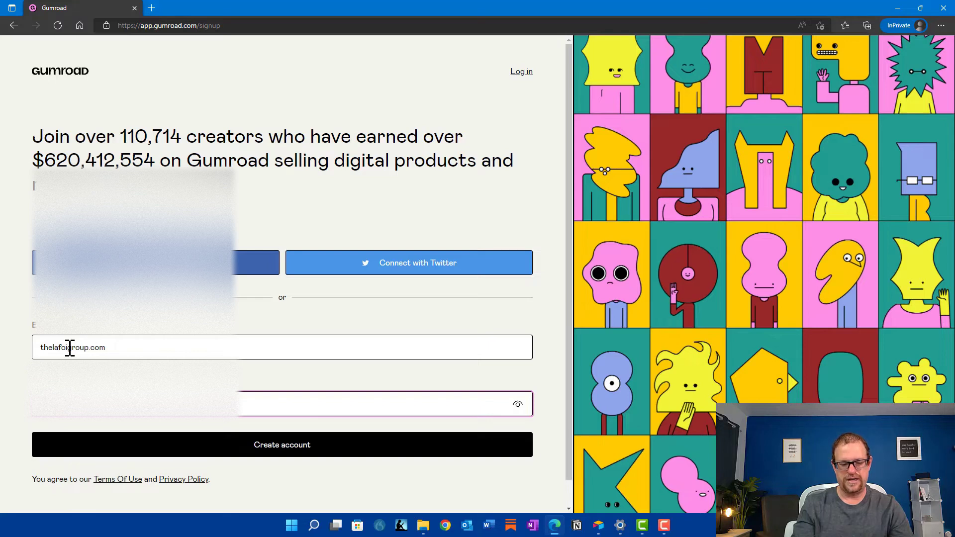
{"action": "left_click", "coordinate": [316, 465]}
{"action": "scroll", "coordinate": [328, 448], "scroll_direction": "down", "scroll_amount": 1}
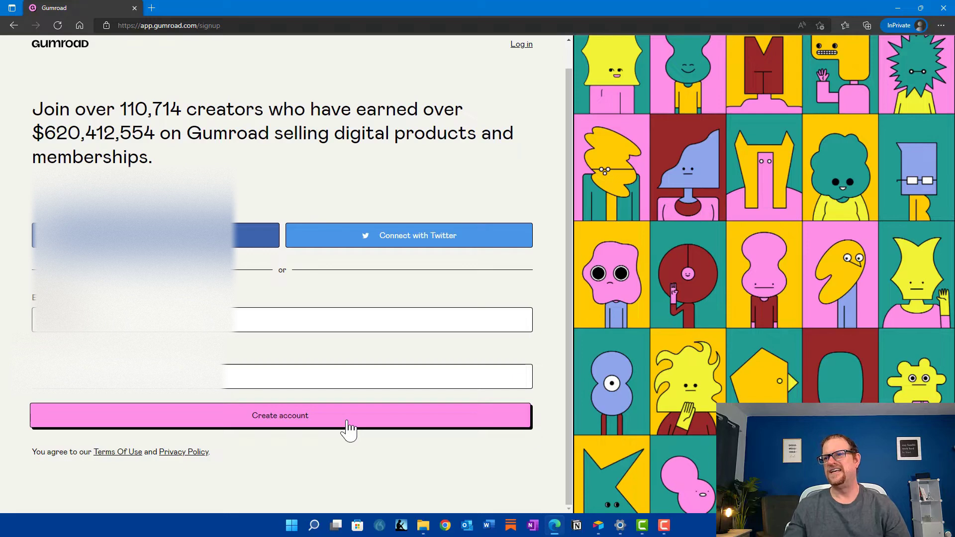
{"action": "left_click", "coordinate": [282, 427]}
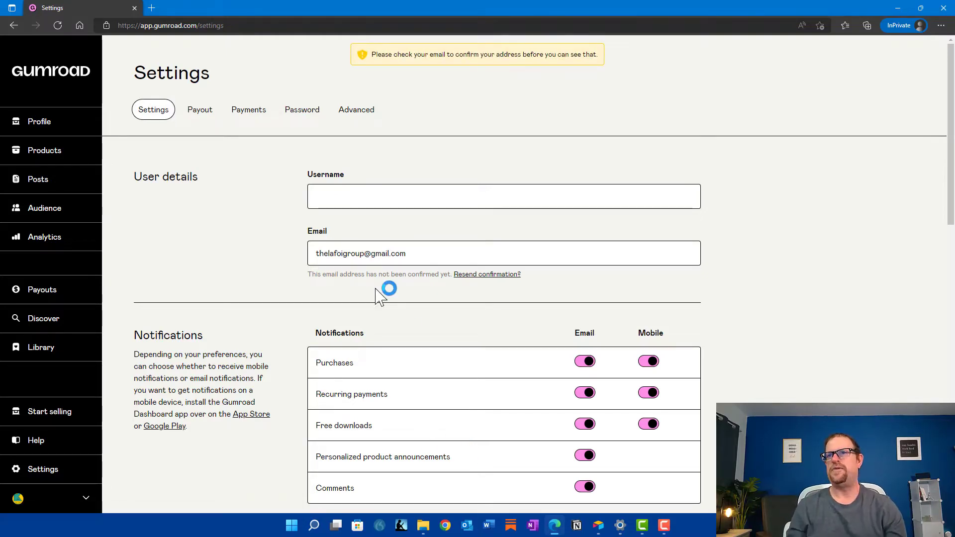
Step: Enter a username for the account in the Username field
{"action": "left_click", "coordinate": [324, 196]}
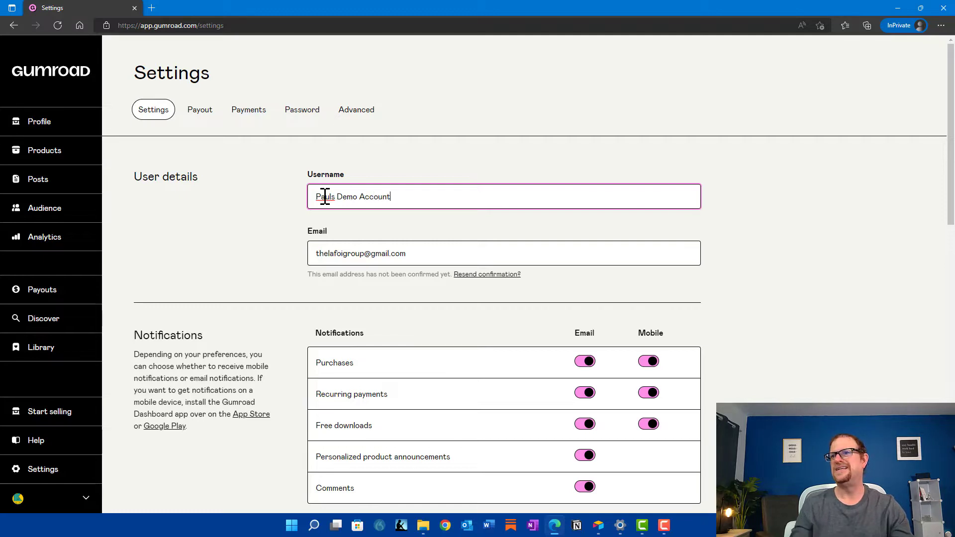
{"action": "scroll", "coordinate": [426, 287], "scroll_direction": "down", "scroll_amount": 1}
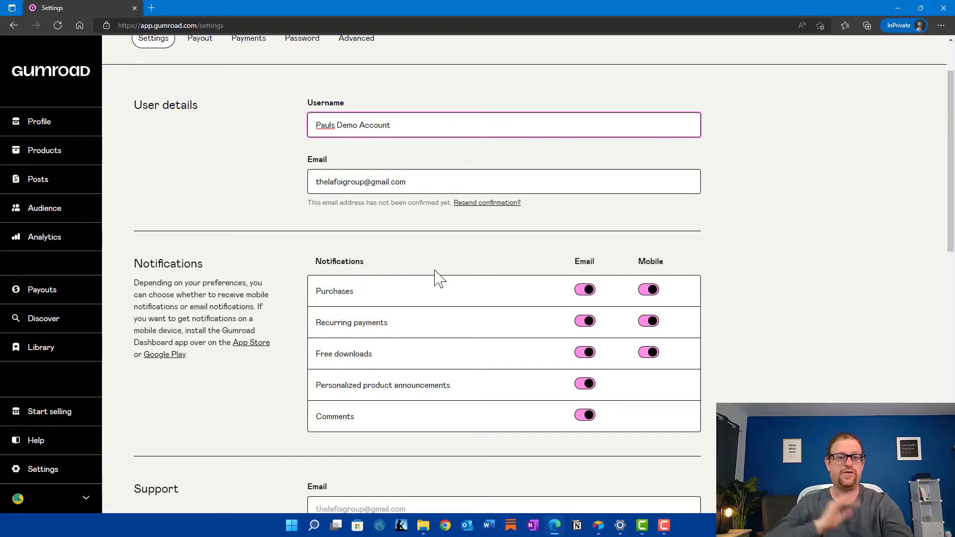
{"action": "scroll", "coordinate": [535, 262], "scroll_direction": "down", "scroll_amount": 6}
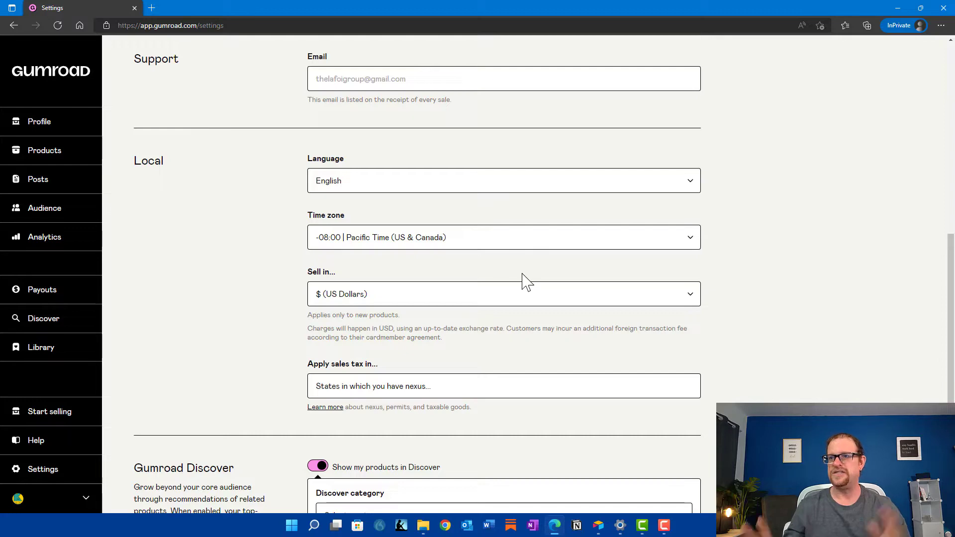
Step: Set the account time zone to -05:00 Eastern Time (US & Canada)
{"action": "left_click", "coordinate": [597, 243]}
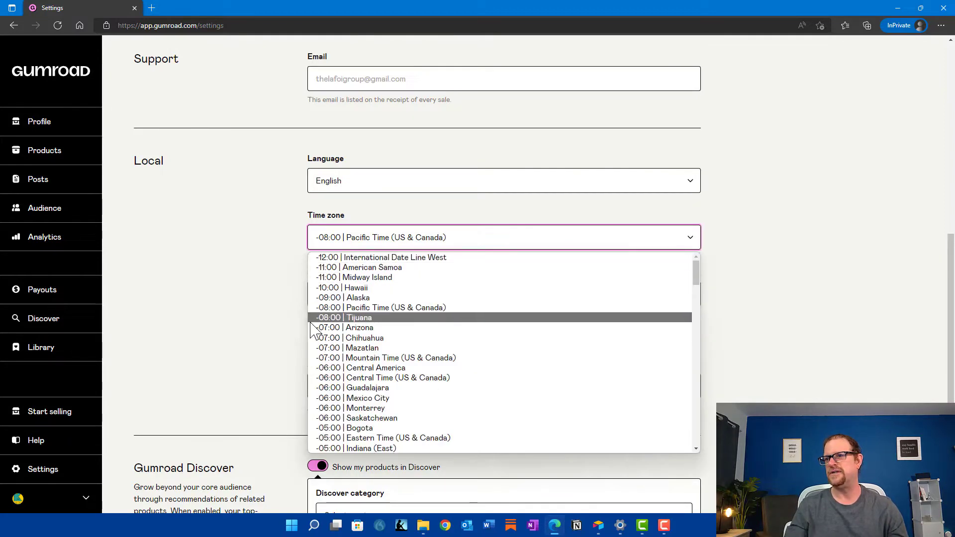
{"action": "scroll", "coordinate": [367, 350], "scroll_direction": "down", "scroll_amount": 3}
{"action": "scroll", "coordinate": [367, 351], "scroll_direction": "down", "scroll_amount": 20}
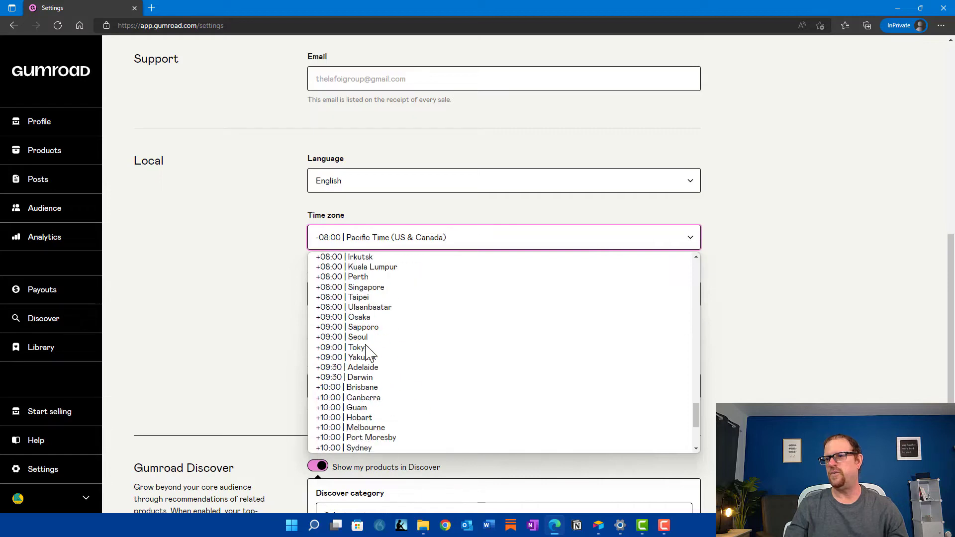
{"action": "scroll", "coordinate": [367, 350], "scroll_direction": "down", "scroll_amount": 5}
{"action": "left_click", "coordinate": [371, 244]}
{"action": "left_click", "coordinate": [371, 244]}
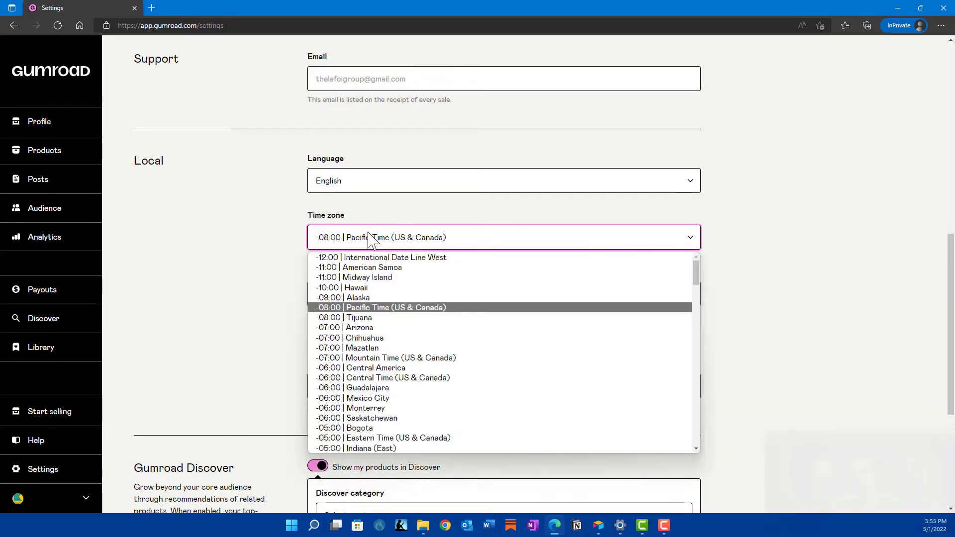
{"action": "scroll", "coordinate": [380, 328], "scroll_direction": "down", "scroll_amount": 20}
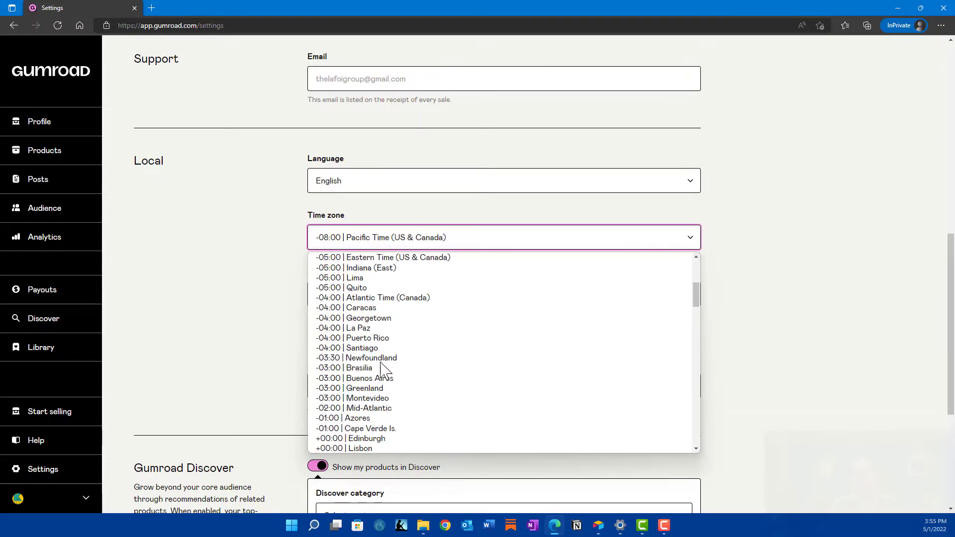
{"action": "scroll", "coordinate": [381, 343], "scroll_direction": "up", "scroll_amount": 20}
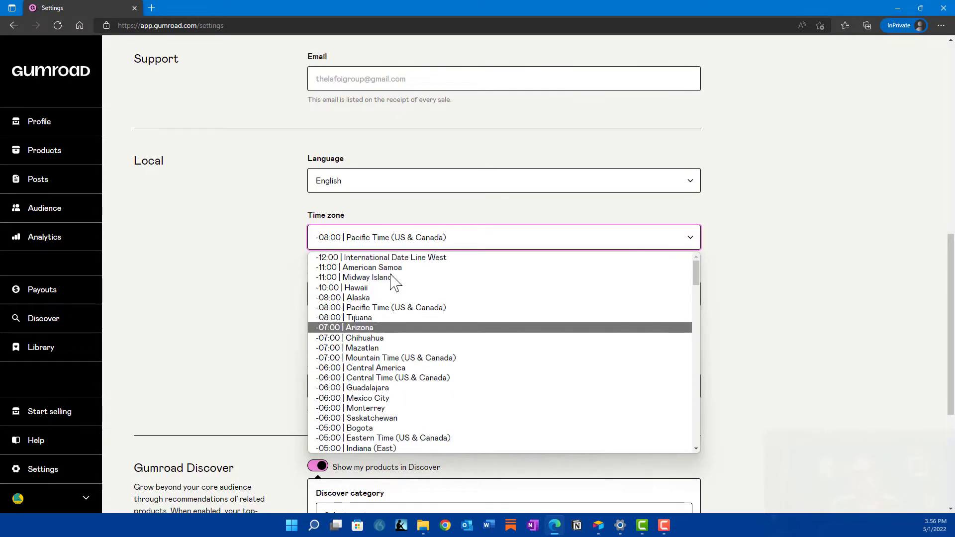
{"action": "left_click", "coordinate": [433, 326]}
{"action": "scroll", "coordinate": [435, 248], "scroll_direction": "down", "scroll_amount": 15}
{"action": "left_click", "coordinate": [436, 177]}
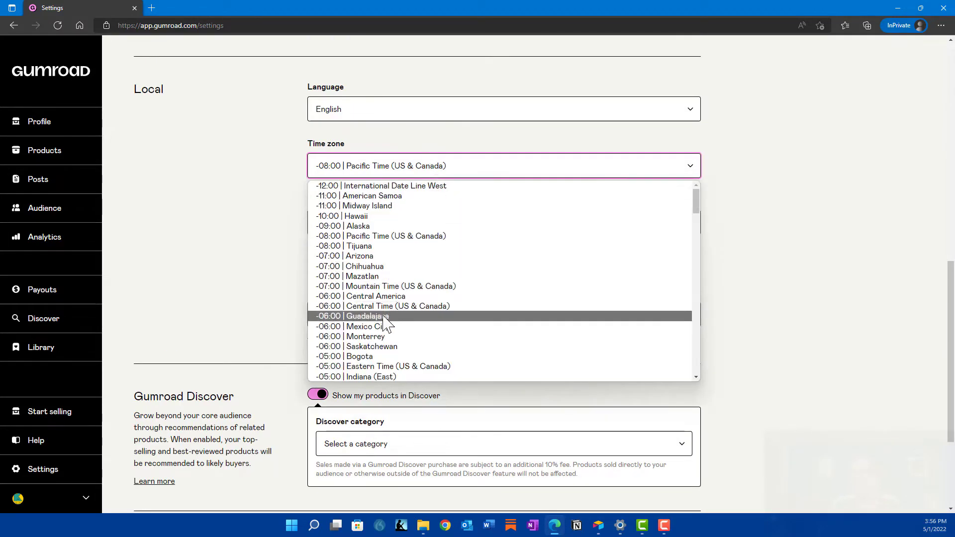
{"action": "left_click", "coordinate": [413, 373]}
{"action": "scroll", "coordinate": [433, 259], "scroll_direction": "down", "scroll_amount": 1}
{"action": "left_click", "coordinate": [432, 245]}
Step: Scroll down to the Discover category setting and show its options
{"action": "left_click", "coordinate": [376, 214]}
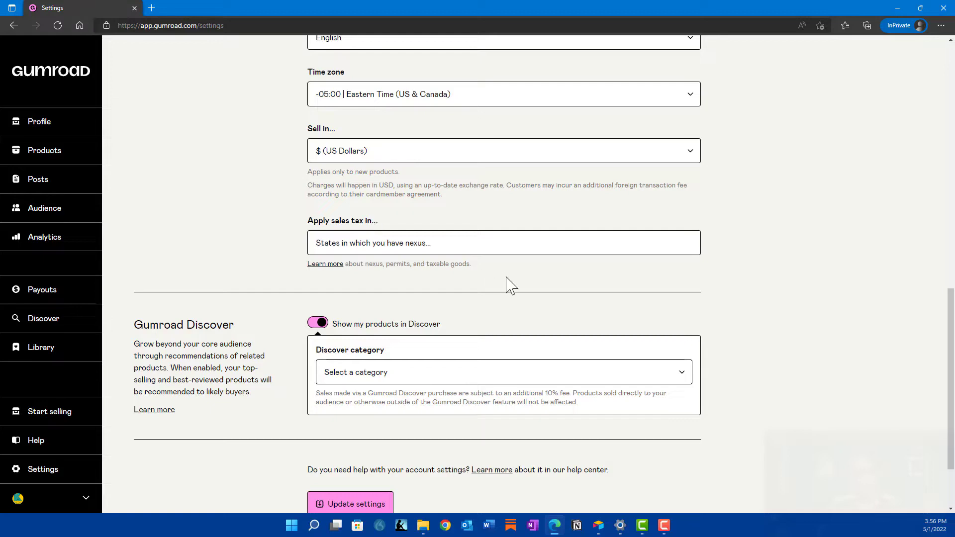
{"action": "scroll", "coordinate": [510, 287], "scroll_direction": "down", "scroll_amount": 2}
{"action": "left_click", "coordinate": [569, 276]}
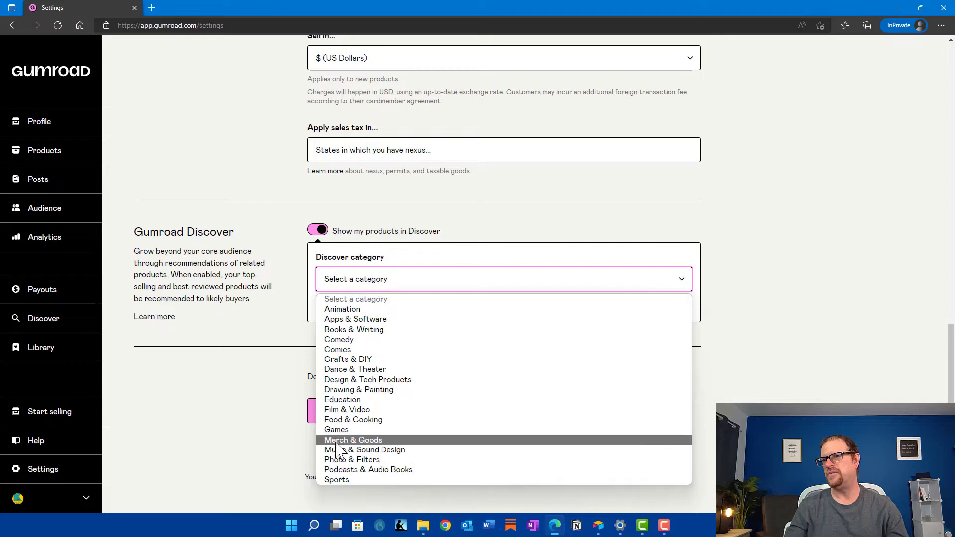
Step: Choose Education as the Discover category and save with Update settings
{"action": "left_click", "coordinate": [343, 400]}
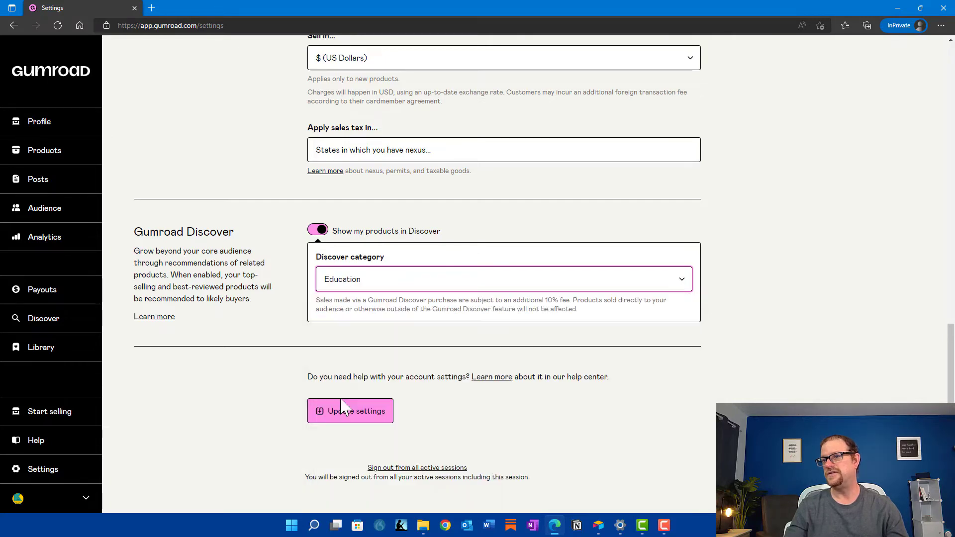
{"action": "left_click", "coordinate": [383, 411]}
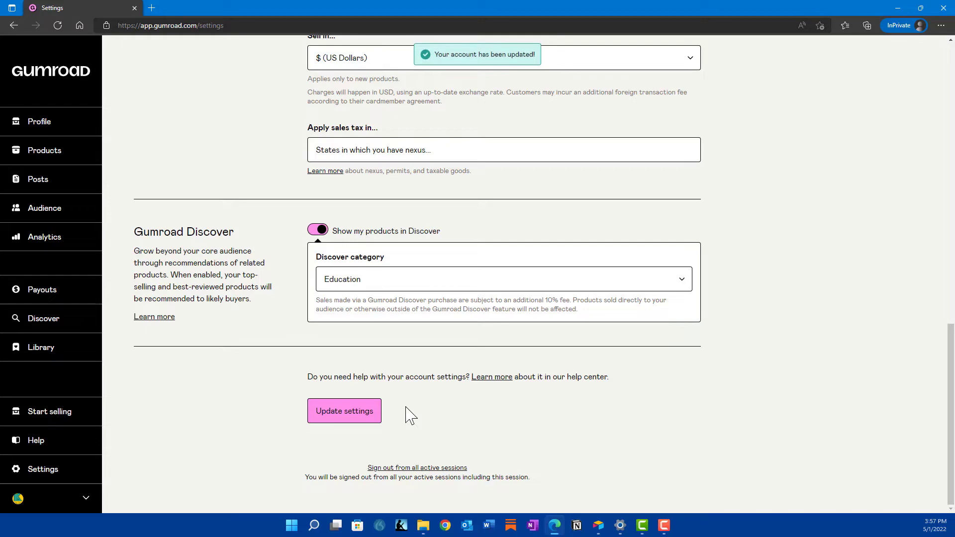
{"action": "scroll", "coordinate": [608, 448], "scroll_direction": "up", "scroll_amount": 5}
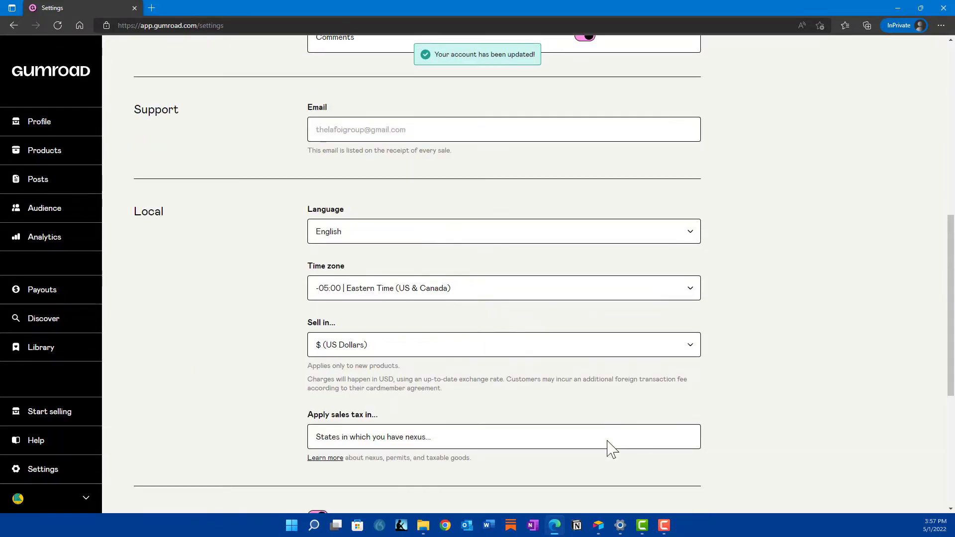
{"action": "scroll", "coordinate": [611, 449], "scroll_direction": "down", "scroll_amount": 5}
{"action": "scroll", "coordinate": [611, 449], "scroll_direction": "up", "scroll_amount": 15}
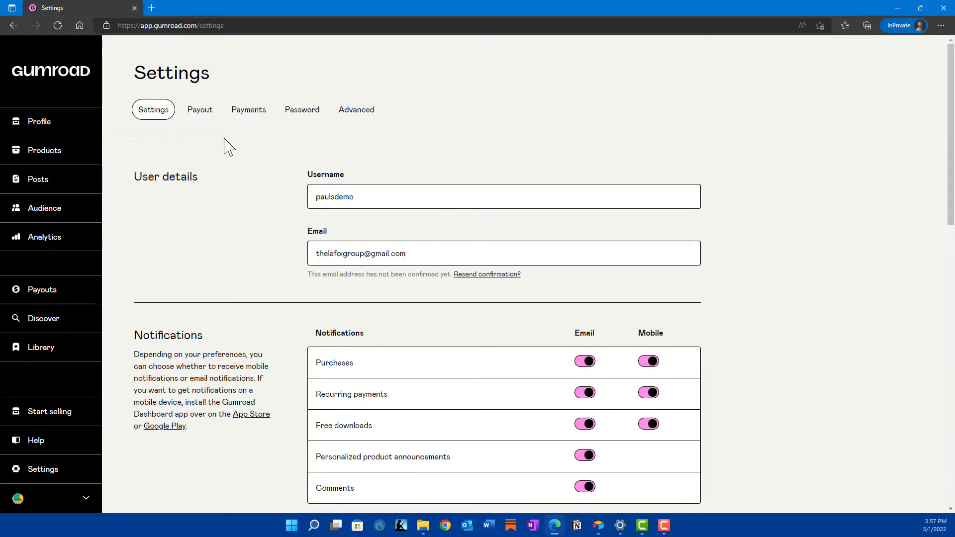
Step: Continue from Payout through the Setup your new home page to the account's profile page
{"action": "left_click", "coordinate": [198, 112]}
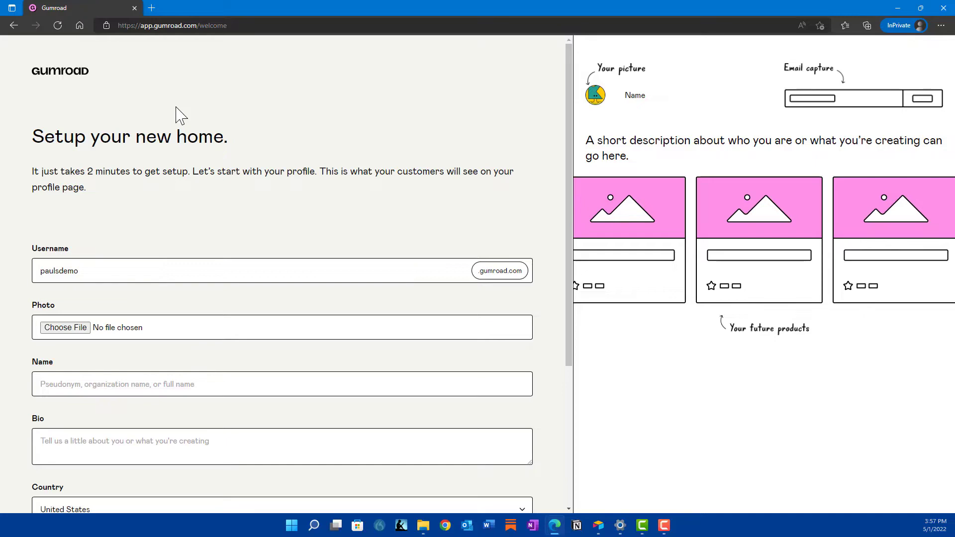
{"action": "scroll", "coordinate": [164, 130], "scroll_direction": "down", "scroll_amount": 4}
{"action": "scroll", "coordinate": [164, 125], "scroll_direction": "up", "scroll_amount": 4}
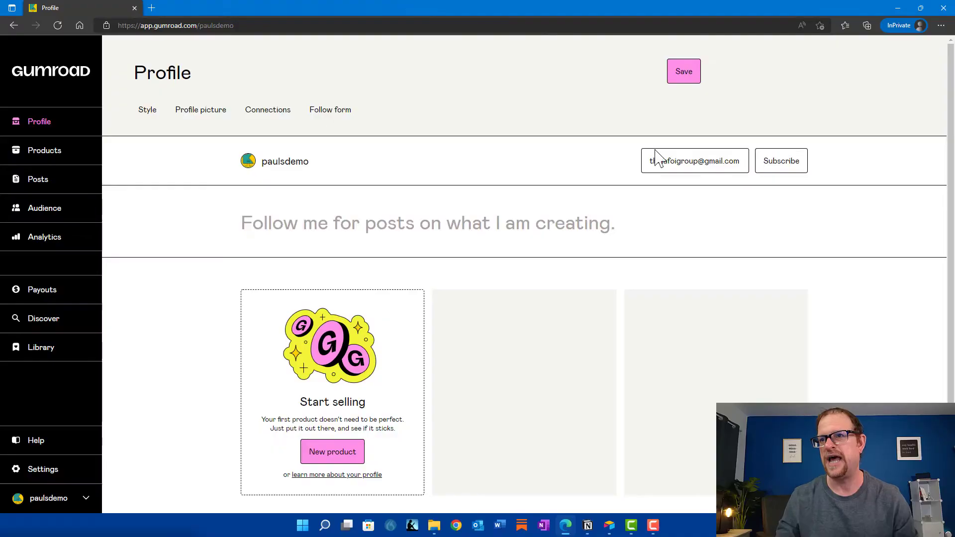
{"action": "scroll", "coordinate": [656, 159], "scroll_direction": "down", "scroll_amount": 2}
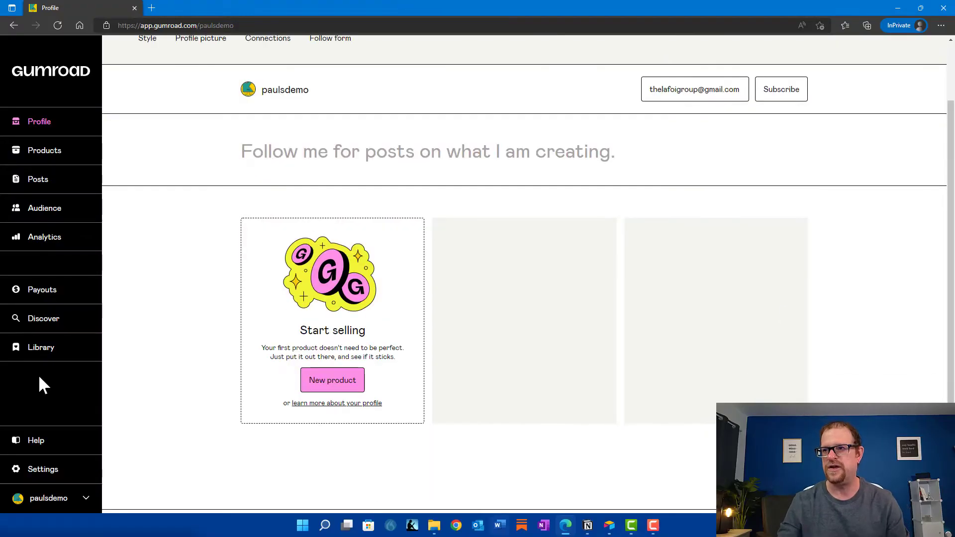
Step: Start a new product and name it 'Notion Master Book Database'
{"action": "left_click", "coordinate": [321, 384]}
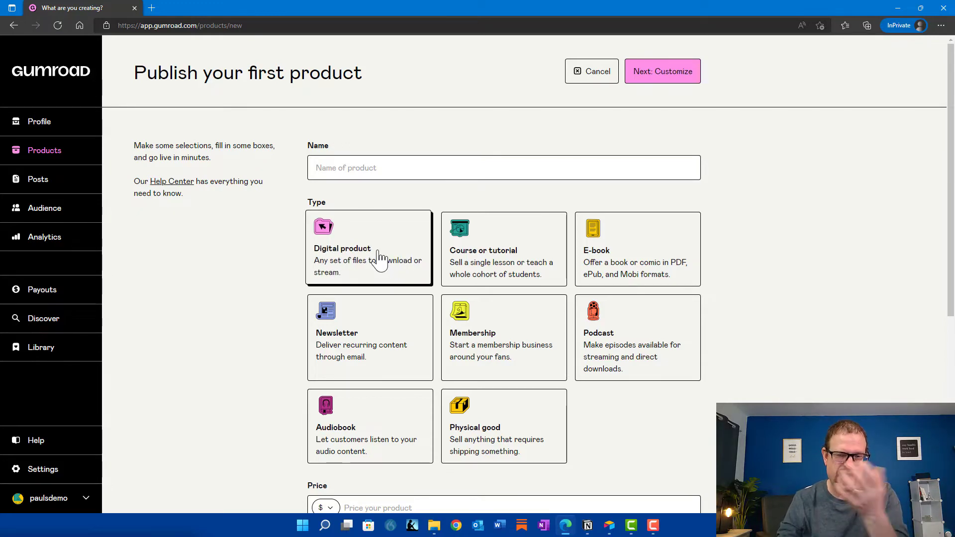
{"action": "left_click", "coordinate": [334, 165]}
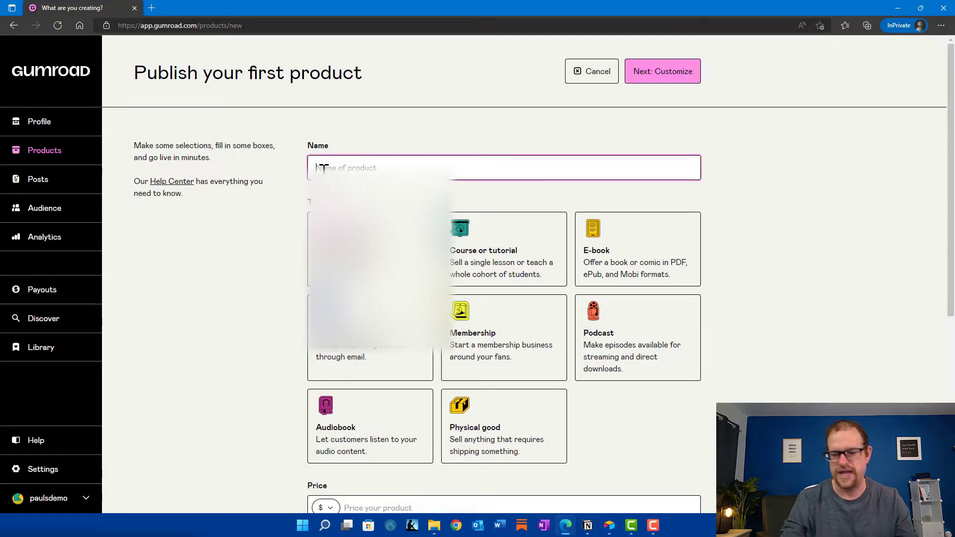
{"action": "type", "text": "Notion"}
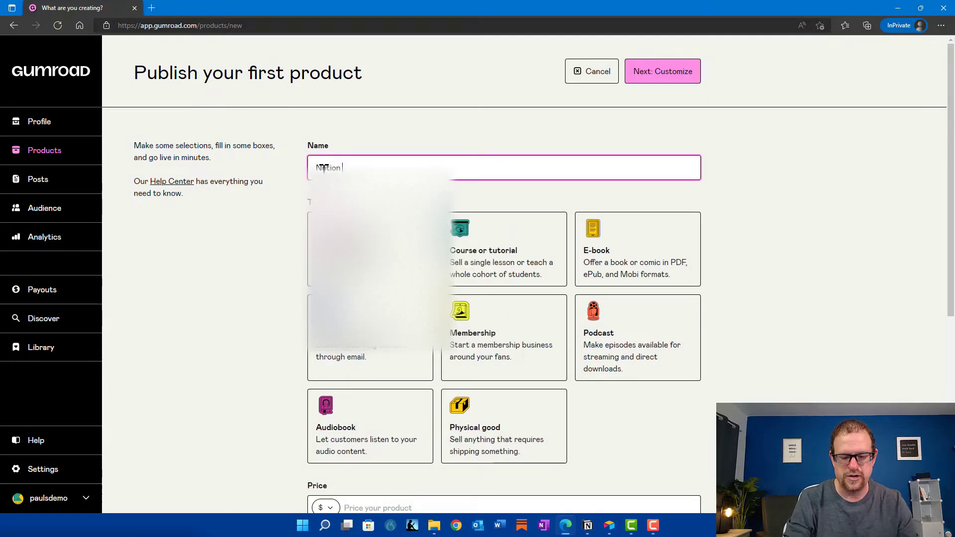
{"action": "type", "text": " B"}
{"action": "key", "text": "BackSpace"}
{"action": "key", "text": "BackSpace"}
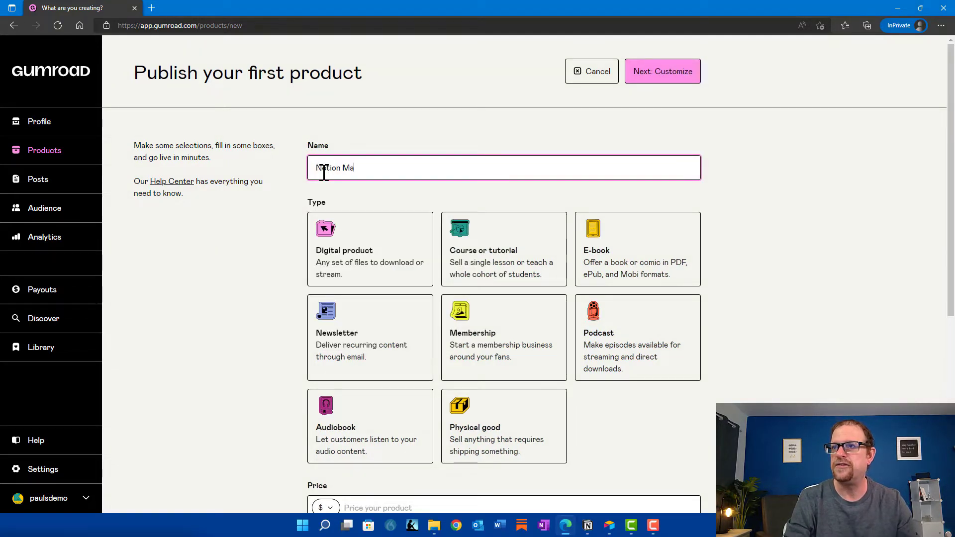
{"action": "type", "text": "Master Book Database"}
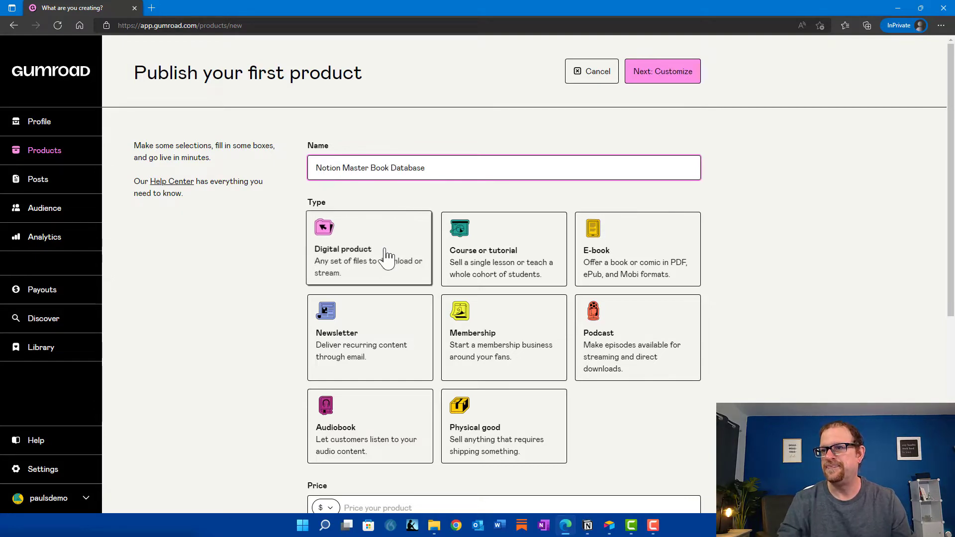
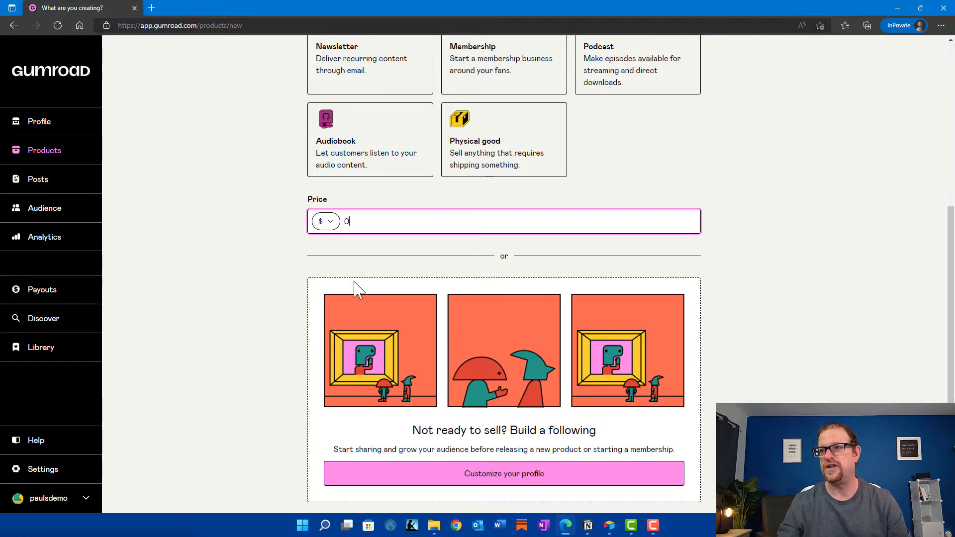
Step: Create the product and move on to its Customize page
{"action": "scroll", "coordinate": [394, 217], "scroll_direction": "down", "scroll_amount": 1}
{"action": "scroll", "coordinate": [395, 219], "scroll_direction": "up", "scroll_amount": 2}
{"action": "scroll", "coordinate": [396, 219], "scroll_direction": "up", "scroll_amount": 5}
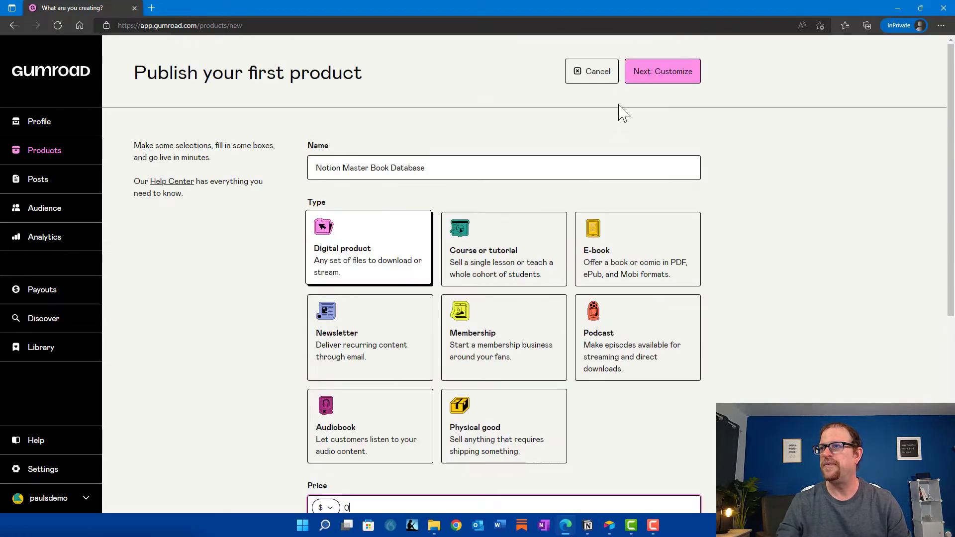
{"action": "left_click", "coordinate": [653, 72]}
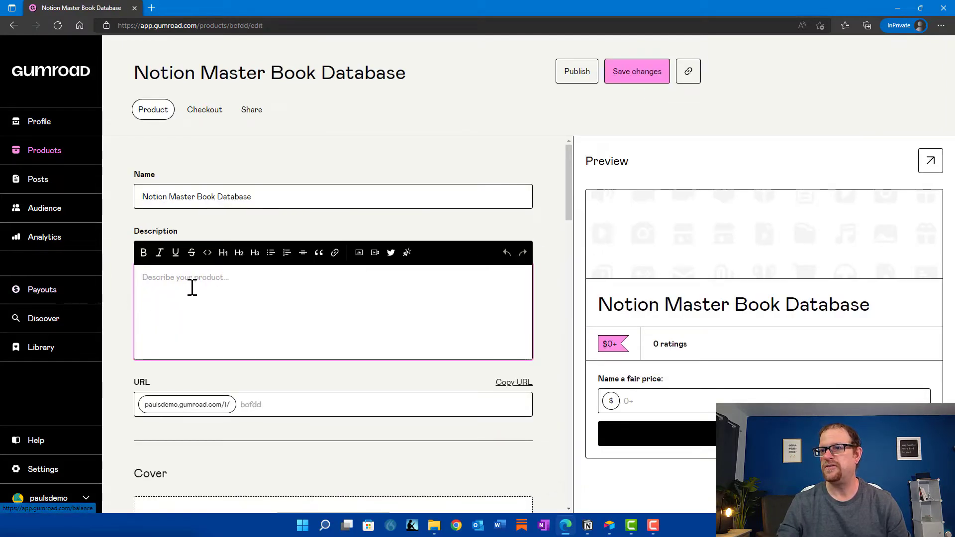
Step: Write the description 'This a free graphic image that I am using for a demo'
{"action": "type", "text": "This a a"}
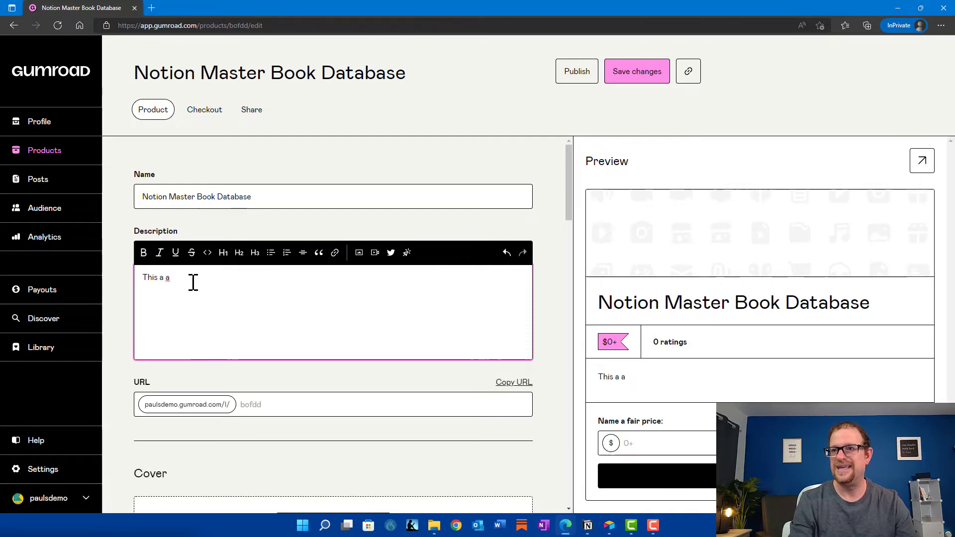
{"action": "key", "text": "BackSpace"}
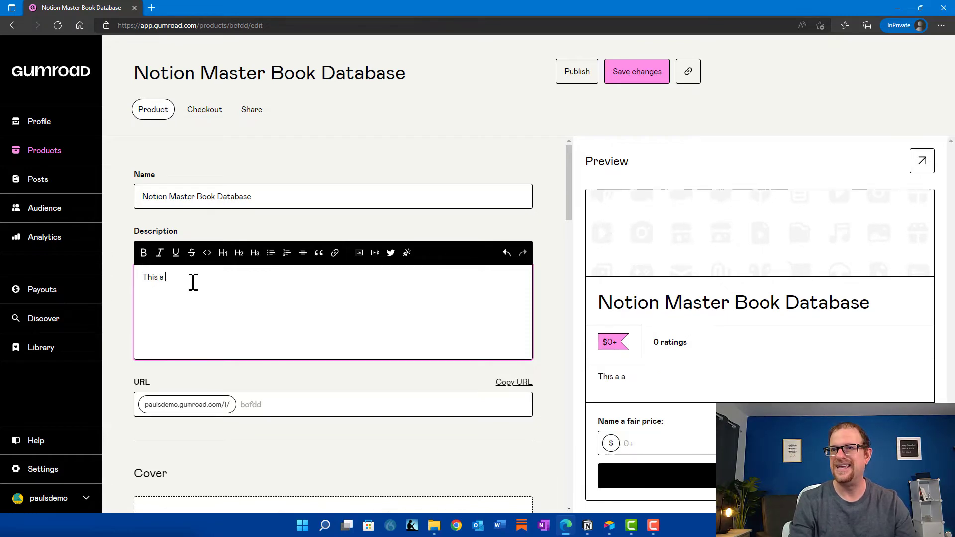
{"action": "type", "text": "free"}
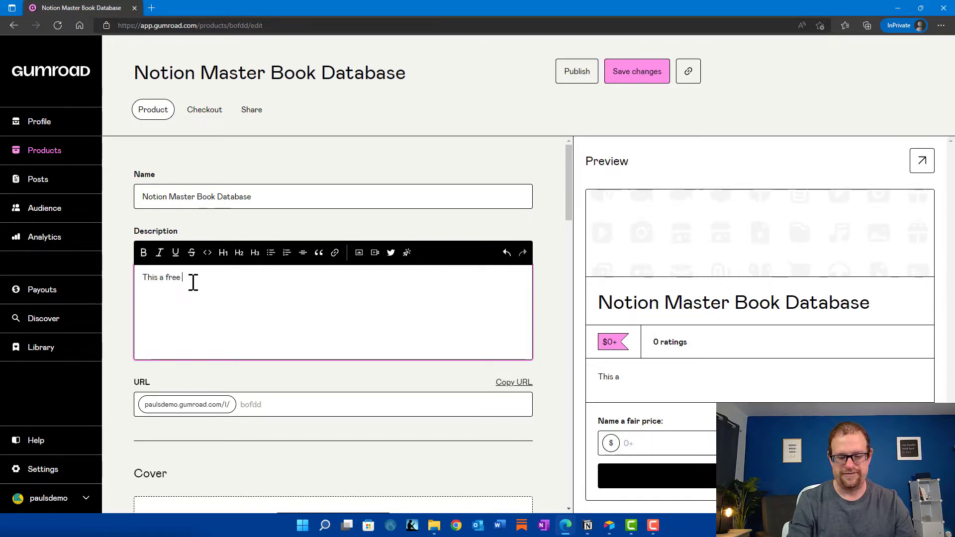
{"action": "type", "text": " t"}
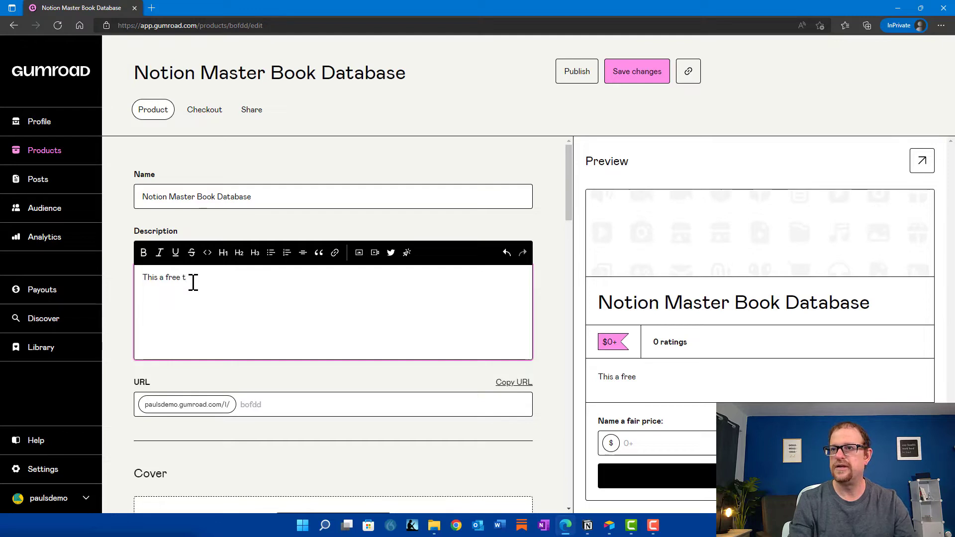
{"action": "key", "text": "BackSpace"}
{"action": "type", "text": "graphic"}
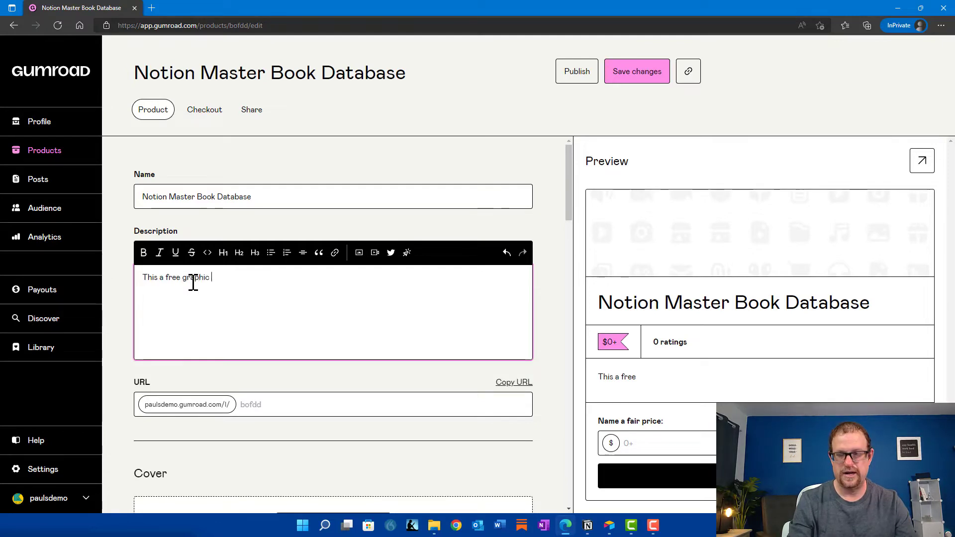
{"action": "type", "text": " imag"}
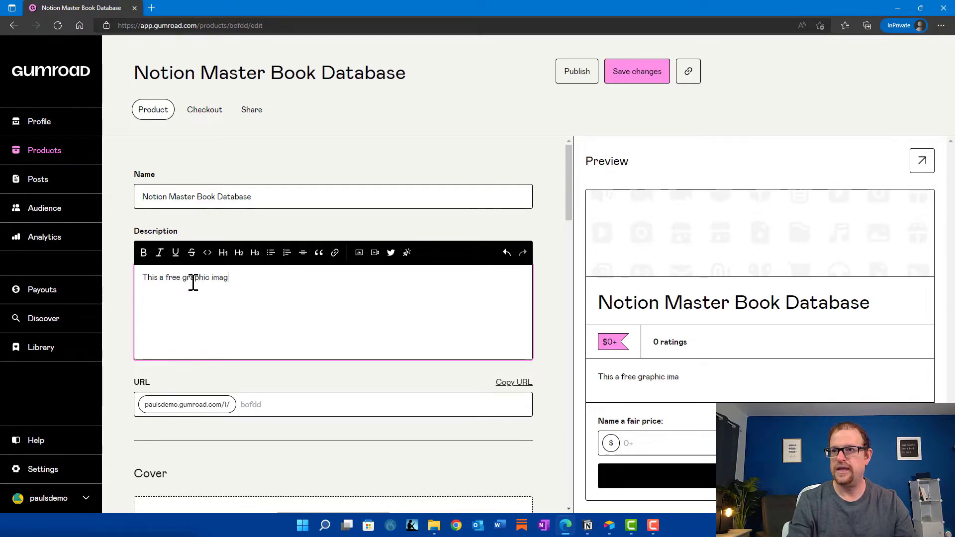
{"action": "type", "text": "e that I am us"}
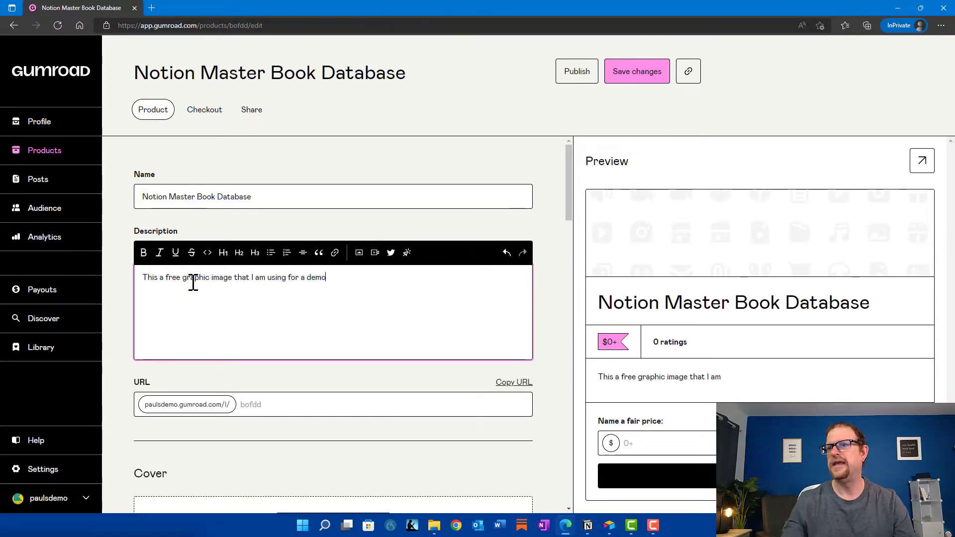
{"action": "type", "text": "ing for a demo"}
{"action": "scroll", "coordinate": [190, 343], "scroll_direction": "down", "scroll_amount": 3}
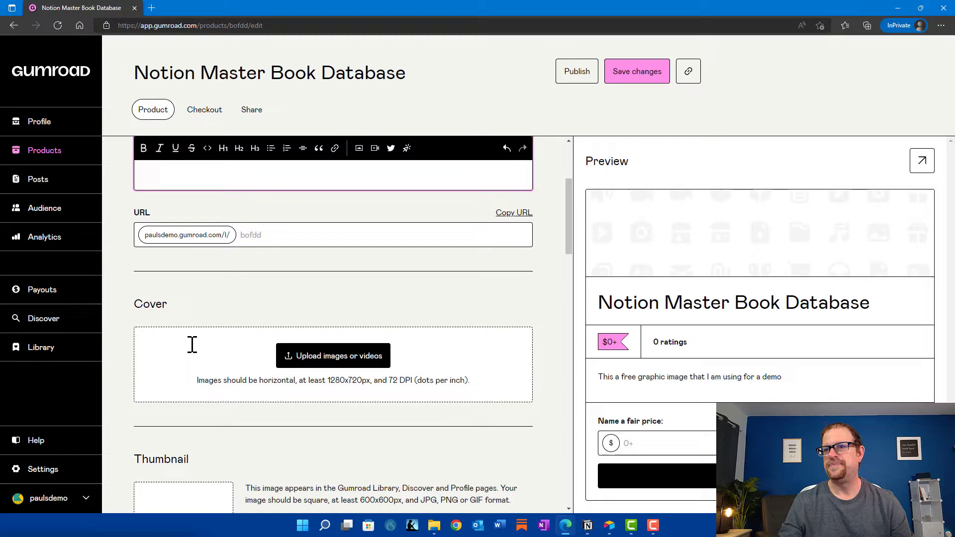
Step: Upload 'Master Reading Database Notion' from the computer as the product's cover image
{"action": "left_click", "coordinate": [369, 362]}
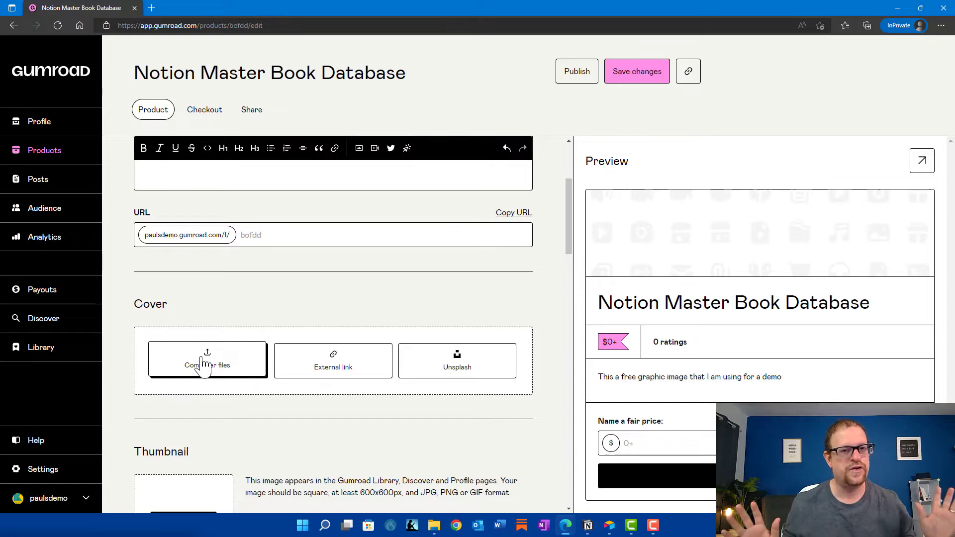
{"action": "left_click", "coordinate": [201, 365]}
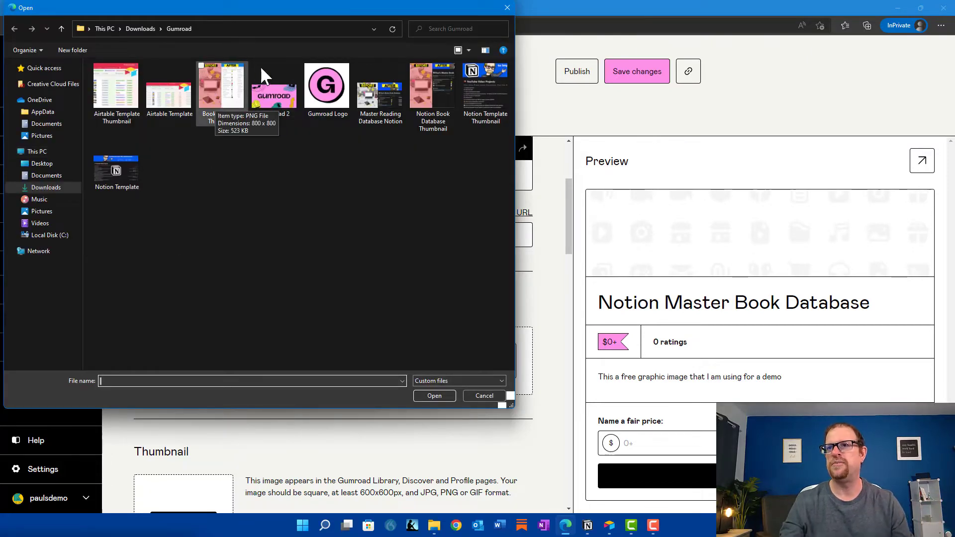
{"action": "double_click", "coordinate": [386, 103]}
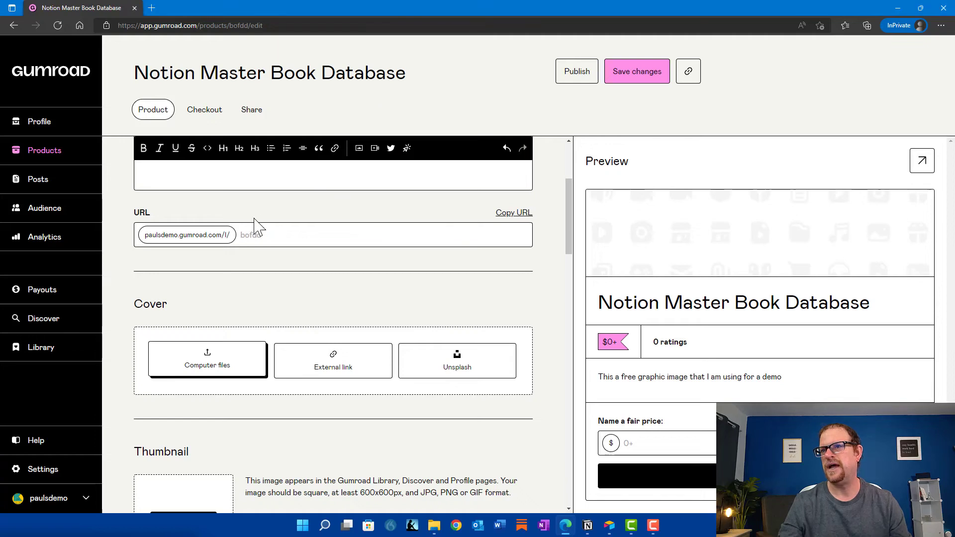
{"action": "scroll", "coordinate": [198, 329], "scroll_direction": "down", "scroll_amount": 1}
{"action": "scroll", "coordinate": [199, 333], "scroll_direction": "down", "scroll_amount": 3}
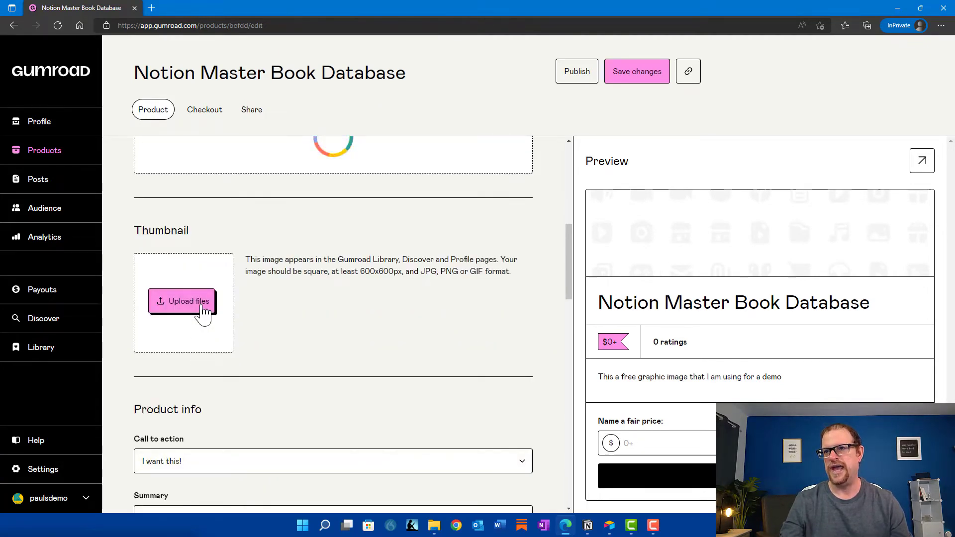
{"action": "scroll", "coordinate": [209, 362], "scroll_direction": "down", "scroll_amount": 1}
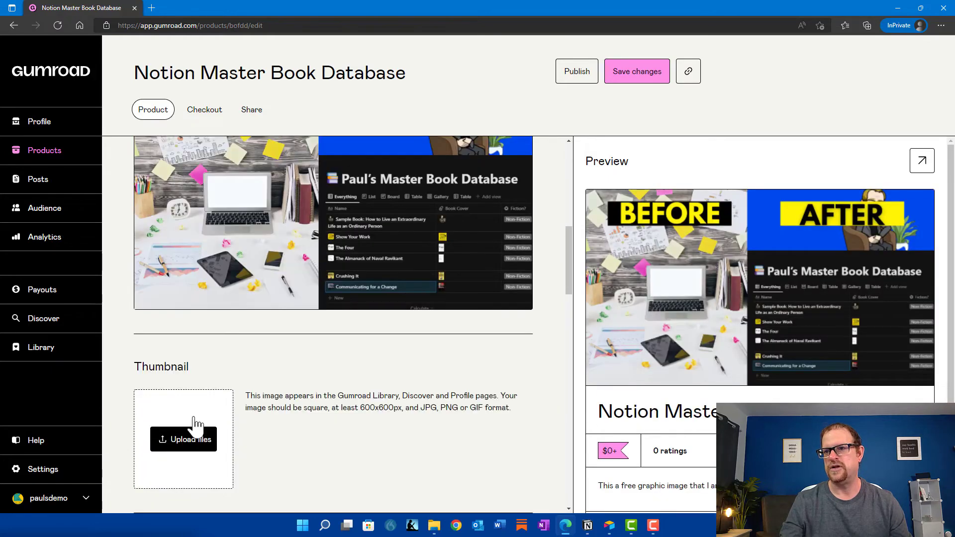
Step: Upload 'Notion Book Database Thumbnail' from the computer as the product thumbnail
{"action": "left_click", "coordinate": [141, 378]}
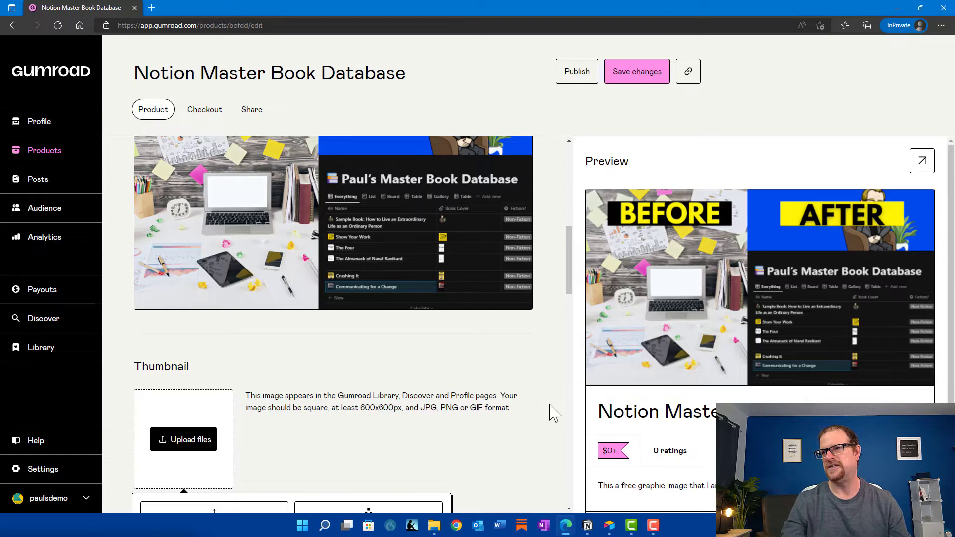
{"action": "scroll", "coordinate": [202, 437], "scroll_direction": "down", "scroll_amount": 2}
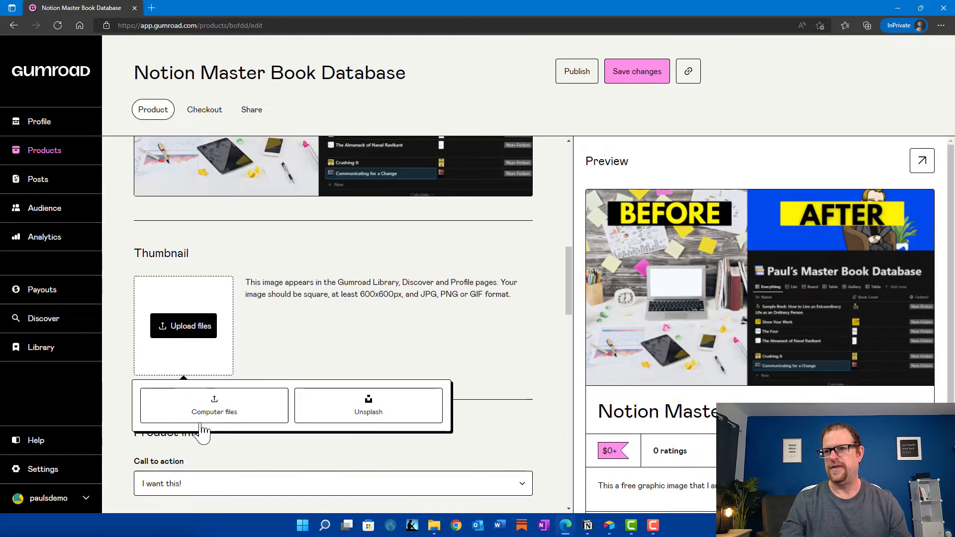
{"action": "scroll", "coordinate": [202, 432], "scroll_direction": "down", "scroll_amount": 1}
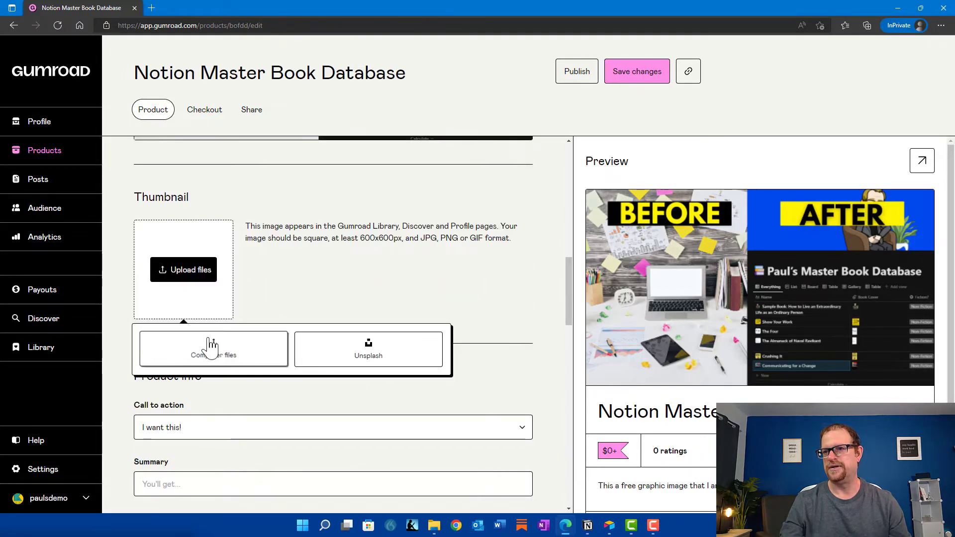
{"action": "left_click", "coordinate": [211, 346]}
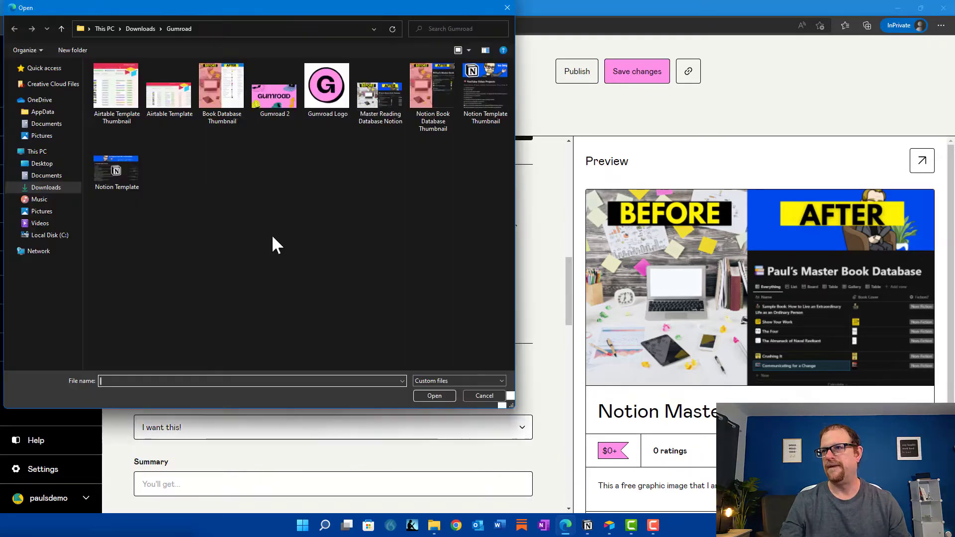
{"action": "double_click", "coordinate": [437, 85]}
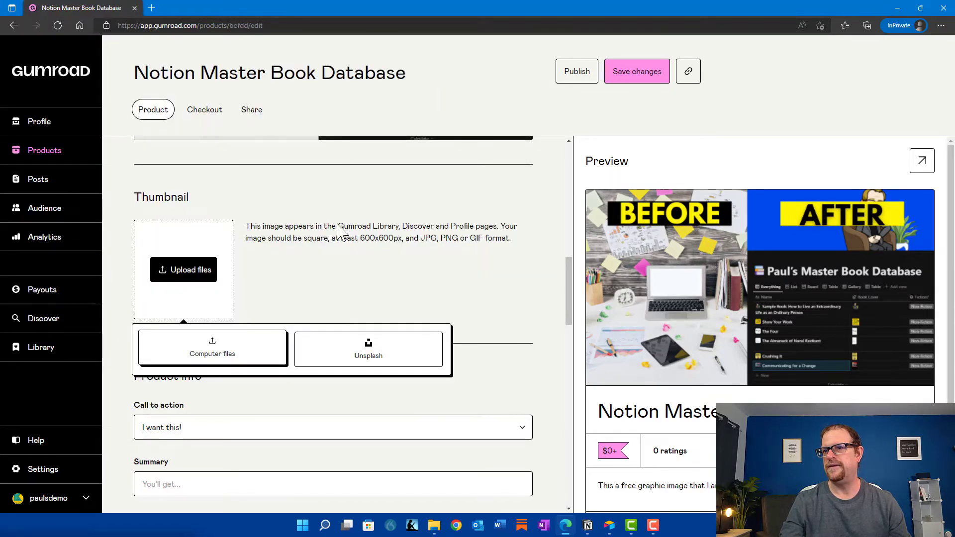
{"action": "scroll", "coordinate": [338, 232], "scroll_direction": "down", "scroll_amount": 1}
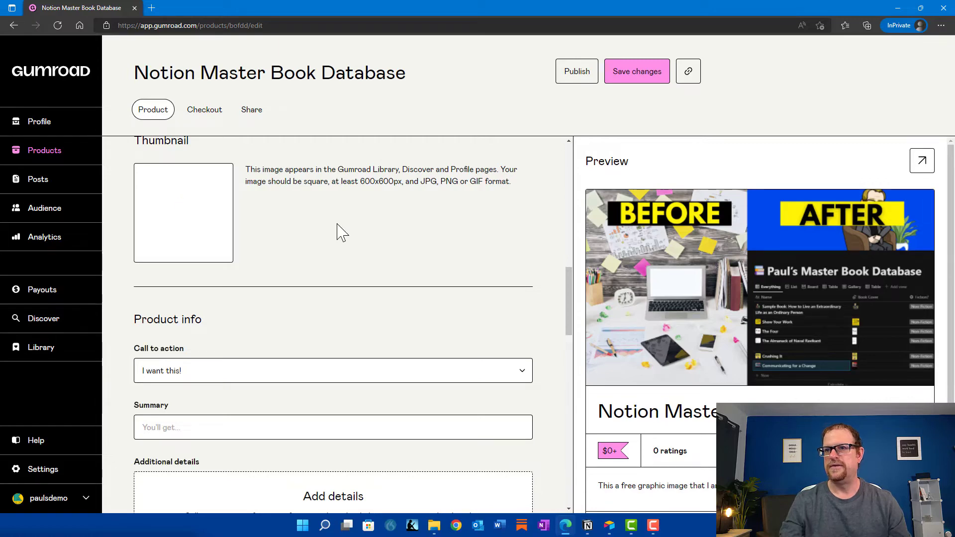
{"action": "scroll", "coordinate": [338, 231], "scroll_direction": "down", "scroll_amount": 1}
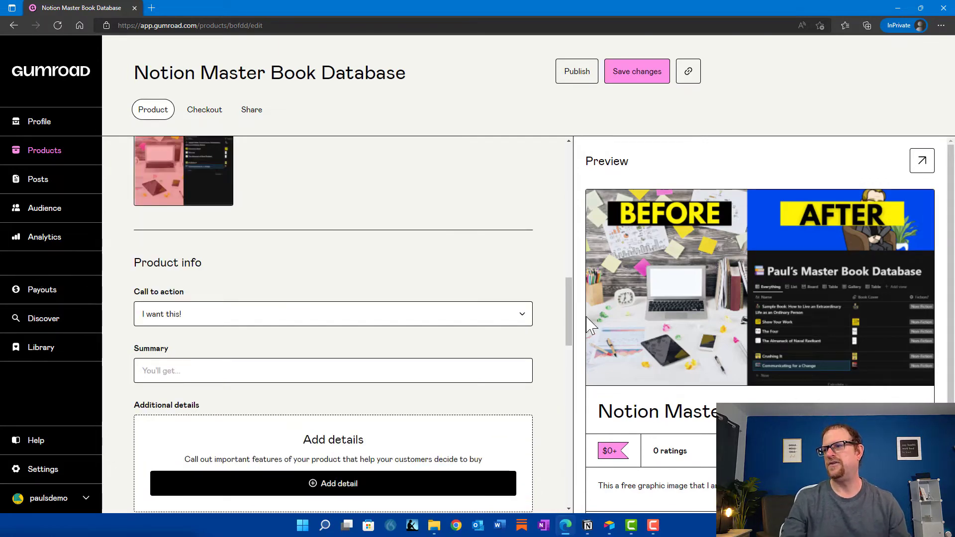
Step: Keep 'I want this!' as the product's call-to-action wording
{"action": "scroll", "coordinate": [760, 388], "scroll_direction": "down", "scroll_amount": 2}
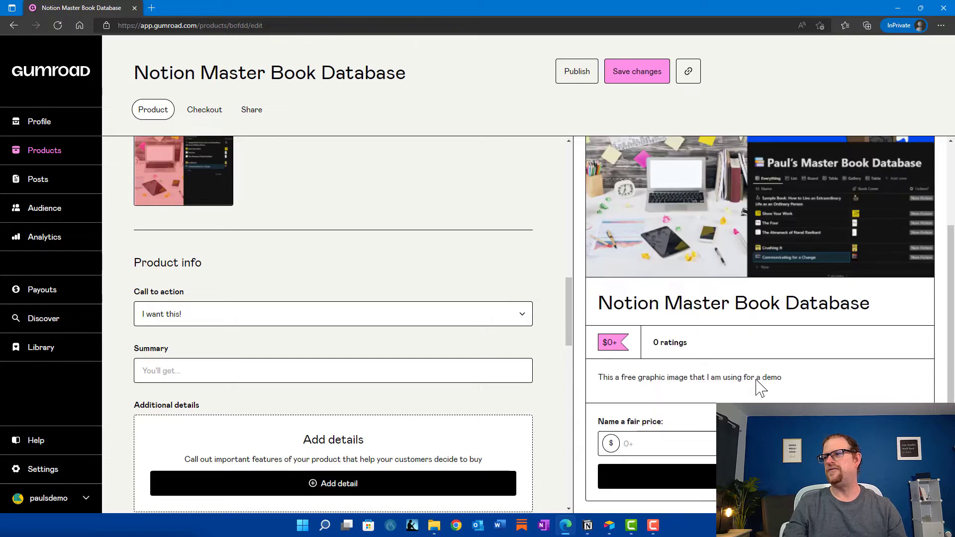
{"action": "left_click", "coordinate": [187, 317]}
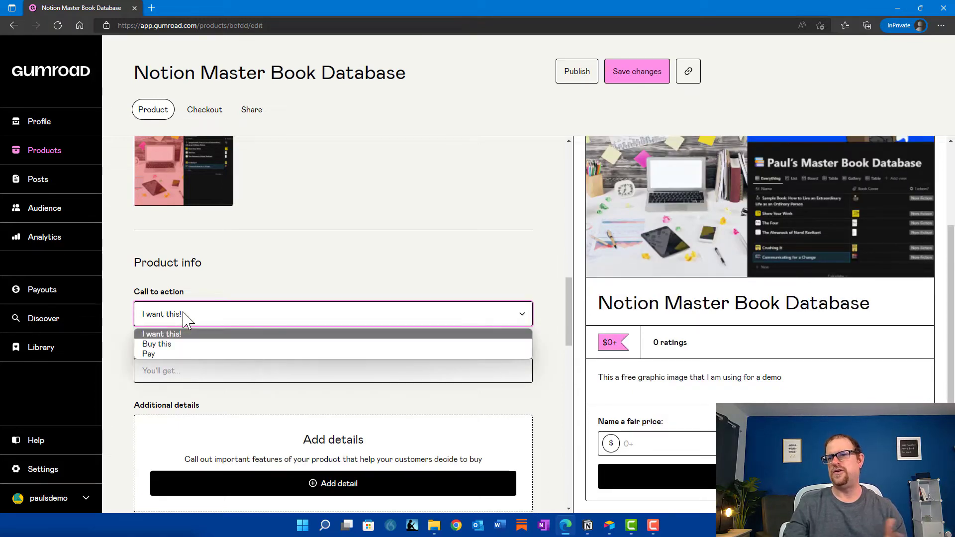
{"action": "left_click", "coordinate": [236, 335]}
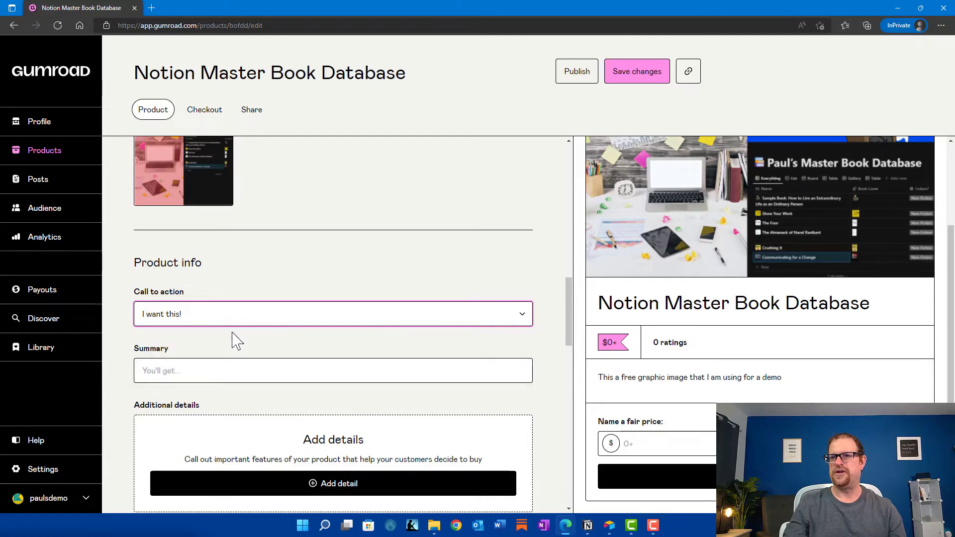
Step: Enter the summary 'You'll get is a free graphic image to use as you wish.'
{"action": "left_click", "coordinate": [163, 371]}
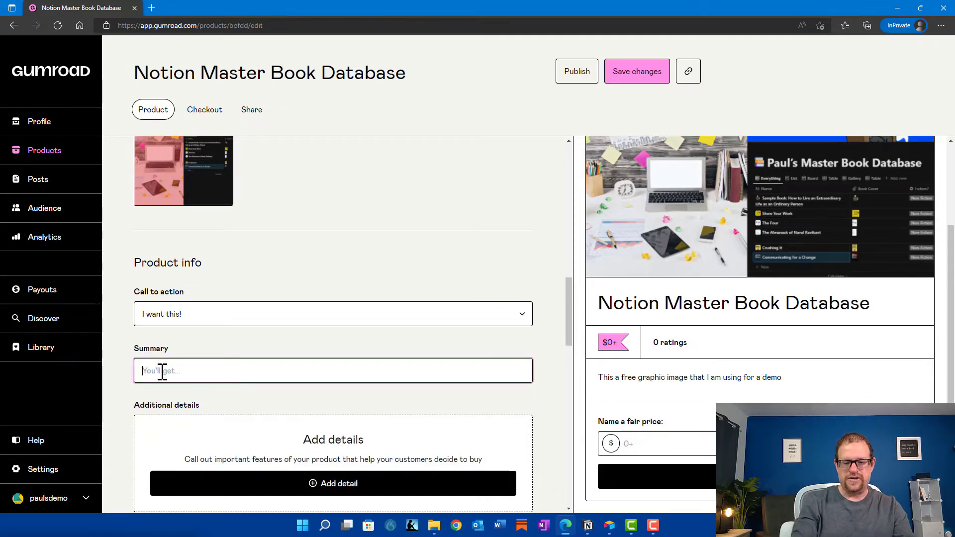
{"action": "type", "text": "You'll g"}
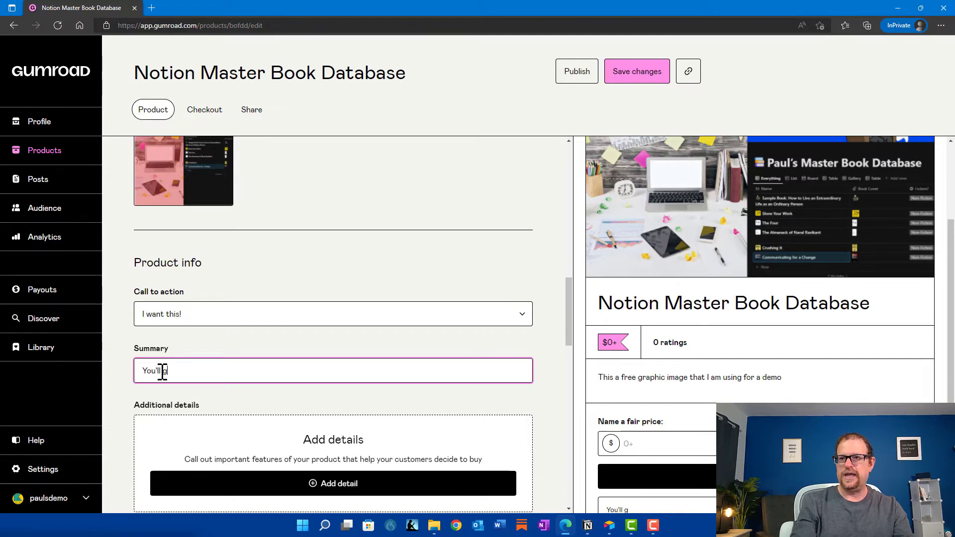
{"action": "type", "text": "et is a fre"}
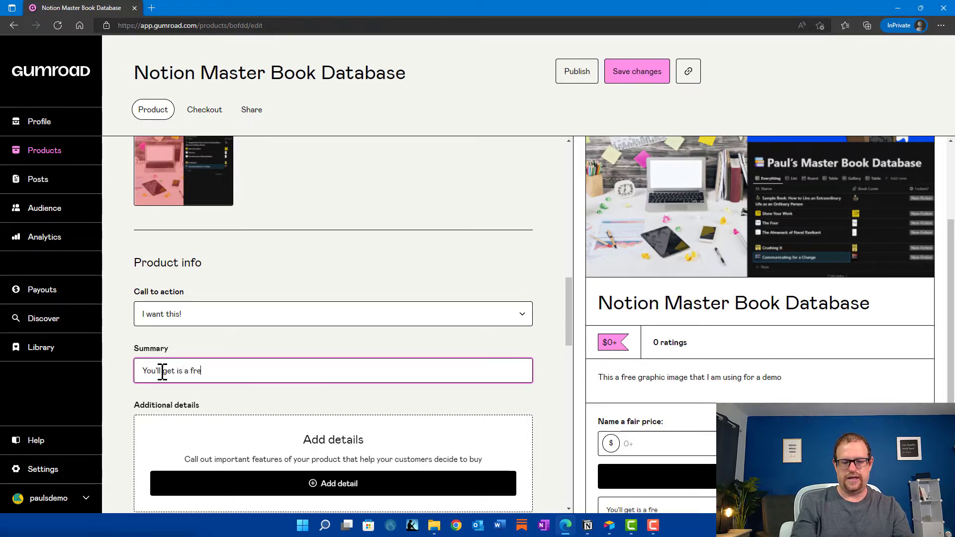
{"action": "type", "text": "e gaprhic"}
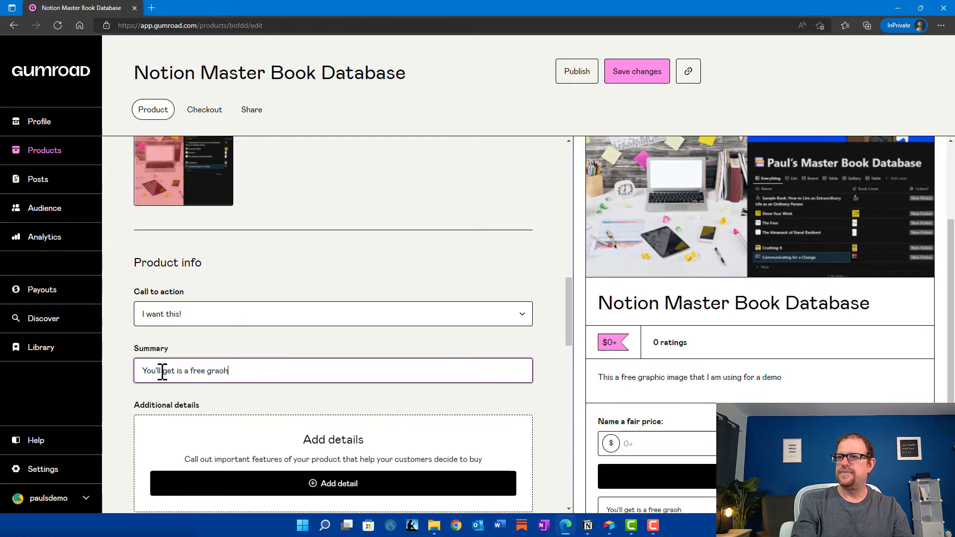
{"action": "type", "text": "graphi"}
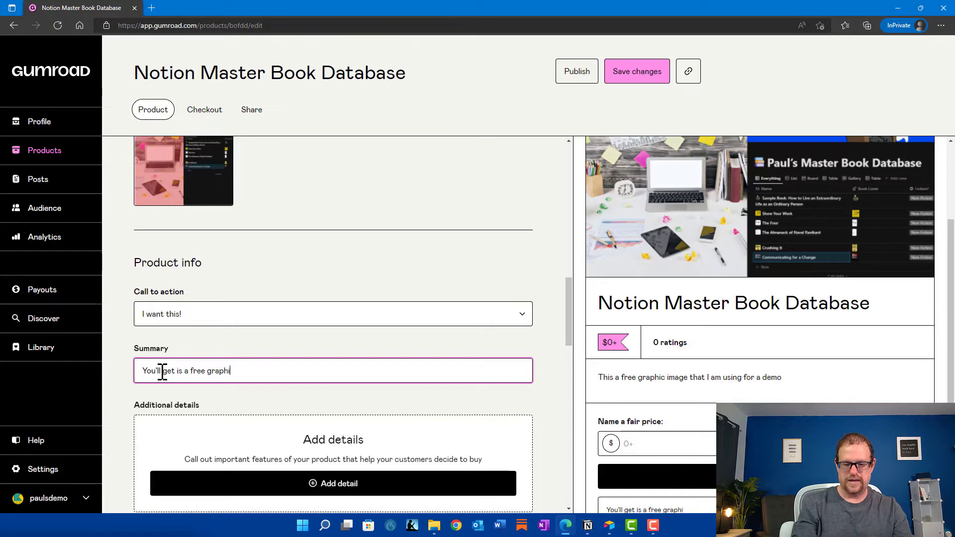
{"action": "type", "text": "c image to use as you wish"}
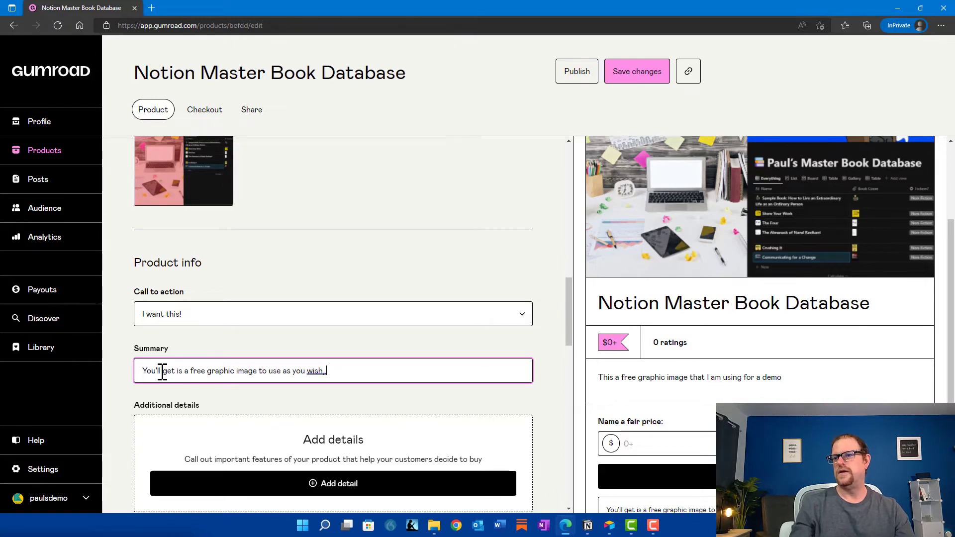
{"action": "type", "text": "."}
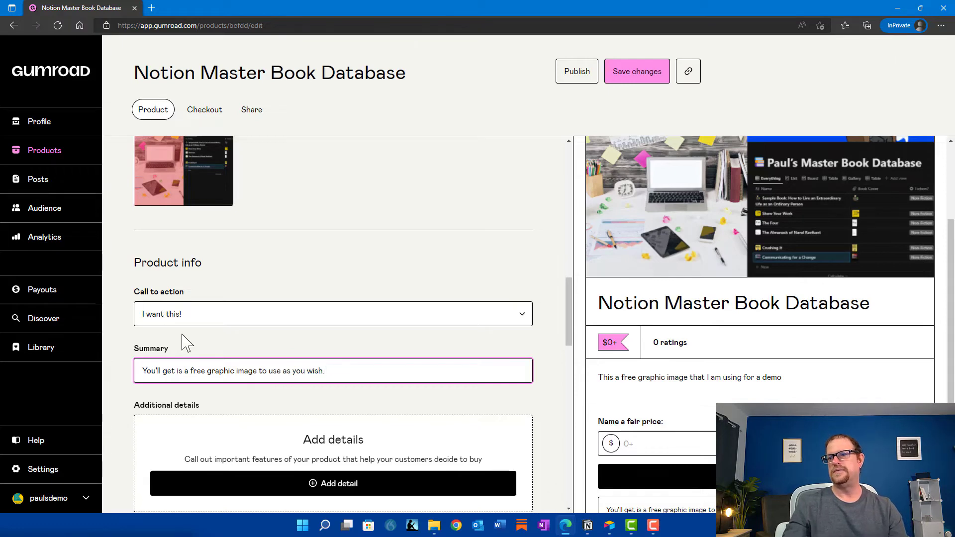
Step: Upload 'Master Reading Database Notion' PNG from the computer as the product content file
{"action": "scroll", "coordinate": [353, 446], "scroll_direction": "down", "scroll_amount": 2}
{"action": "scroll", "coordinate": [356, 438], "scroll_direction": "down", "scroll_amount": 1}
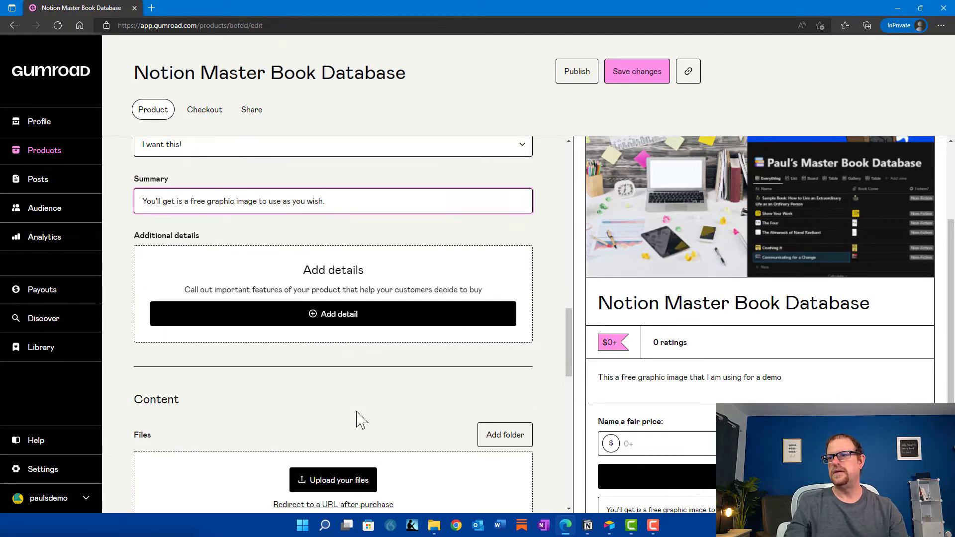
{"action": "scroll", "coordinate": [361, 420], "scroll_direction": "down", "scroll_amount": 2}
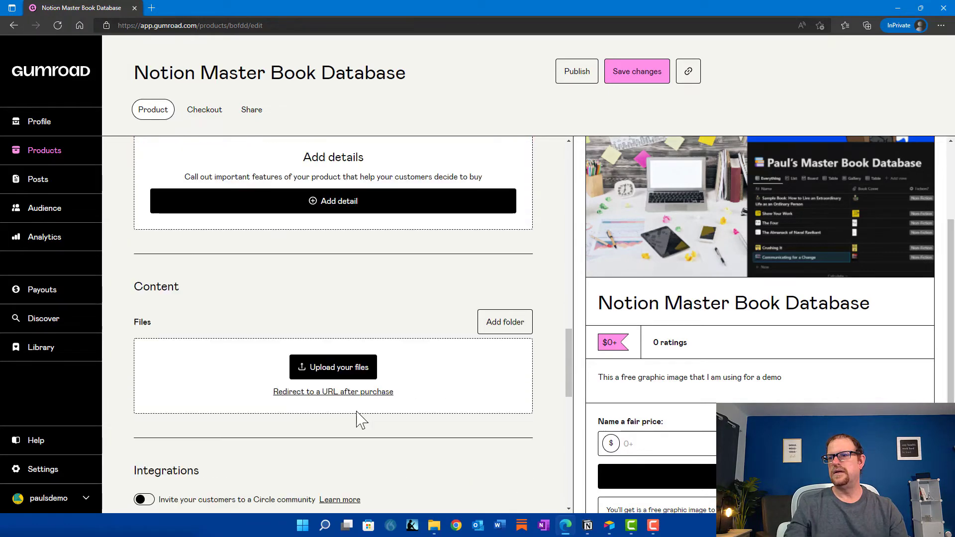
{"action": "left_click", "coordinate": [343, 377]}
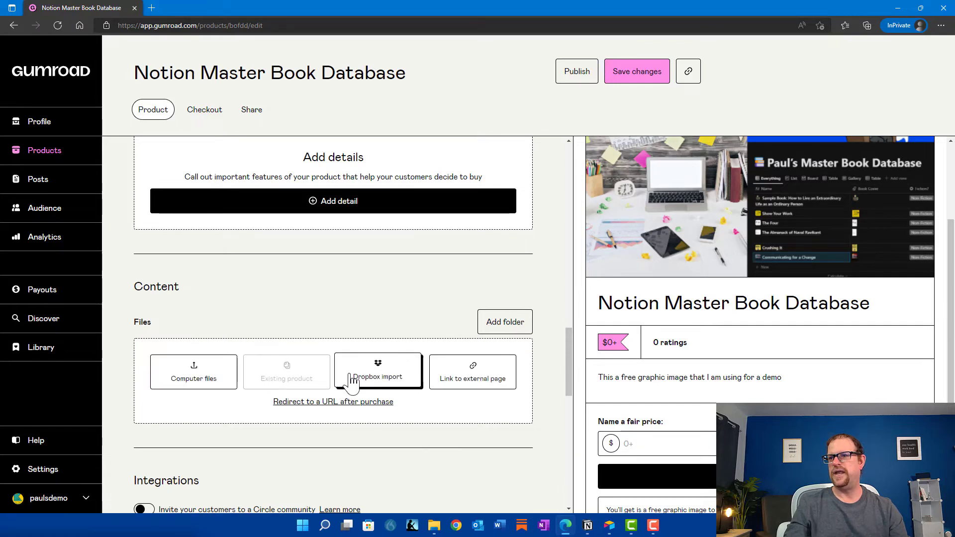
{"action": "left_click", "coordinate": [179, 381]}
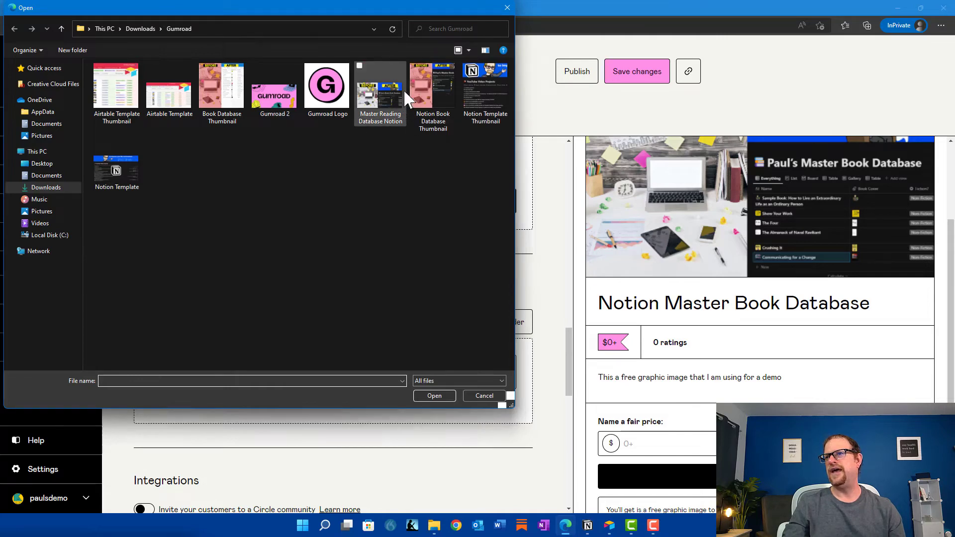
{"action": "double_click", "coordinate": [387, 94]}
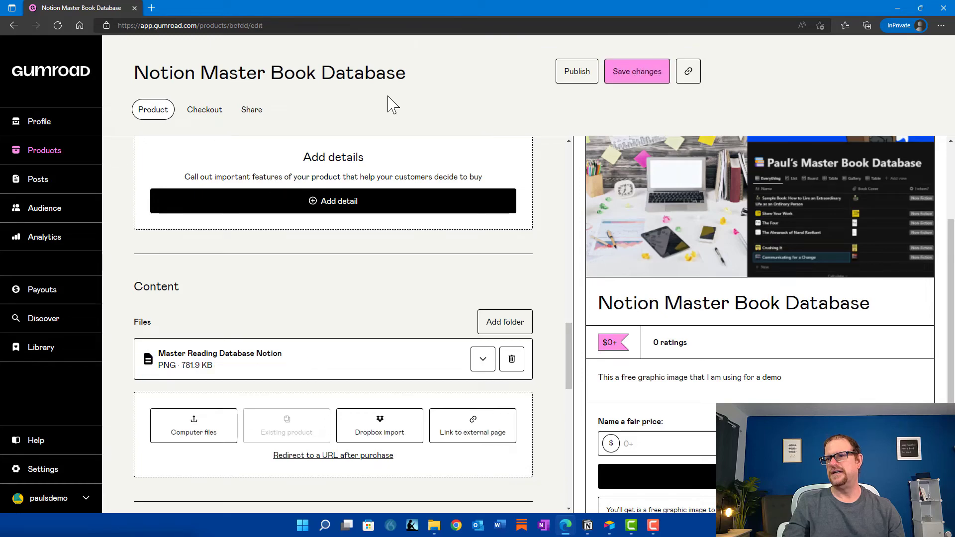
Step: Enter 5 as the suggested amount for pay-what-you-want pricing
{"action": "scroll", "coordinate": [423, 402], "scroll_direction": "down", "scroll_amount": 1}
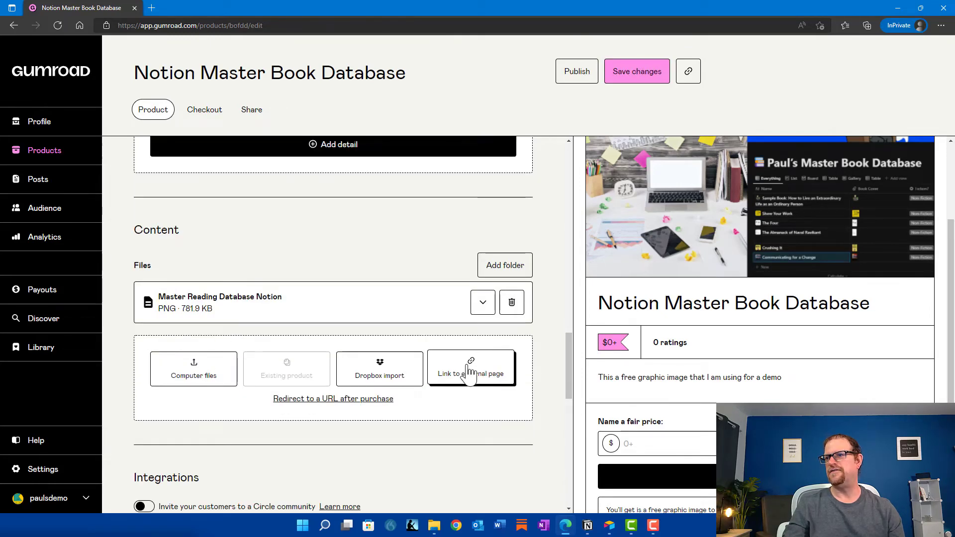
{"action": "scroll", "coordinate": [469, 371], "scroll_direction": "down", "scroll_amount": 4}
{"action": "scroll", "coordinate": [468, 372], "scroll_direction": "down", "scroll_amount": 2}
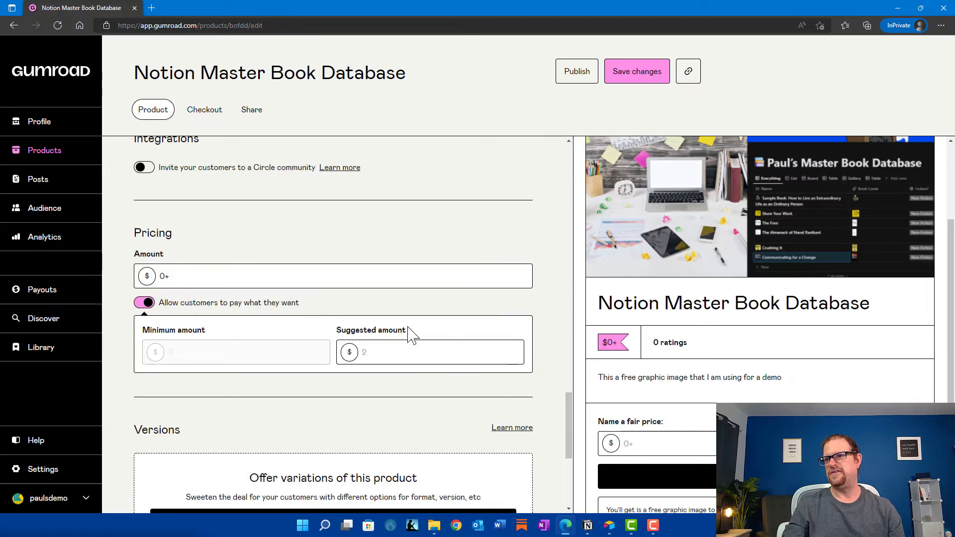
{"action": "left_click", "coordinate": [377, 358]}
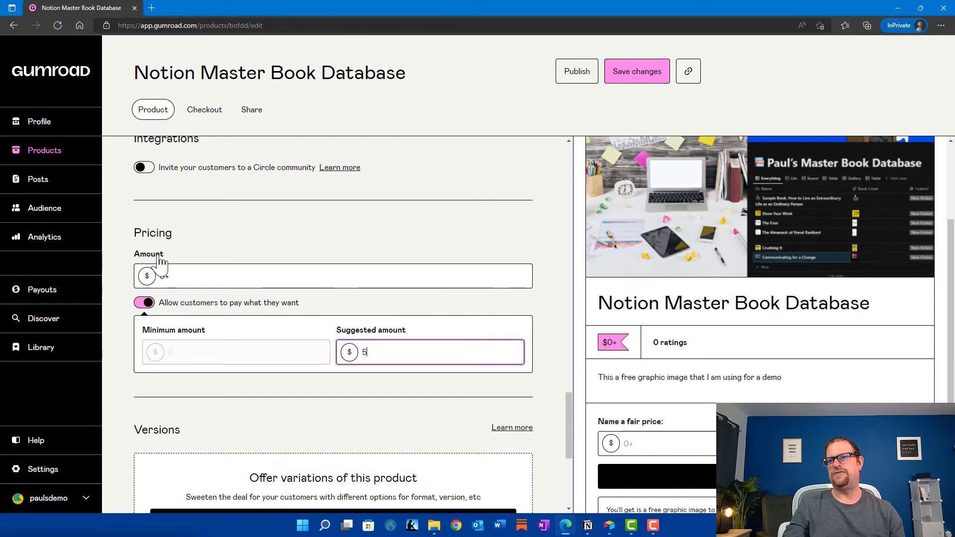
{"action": "scroll", "coordinate": [189, 249], "scroll_direction": "down", "scroll_amount": 2}
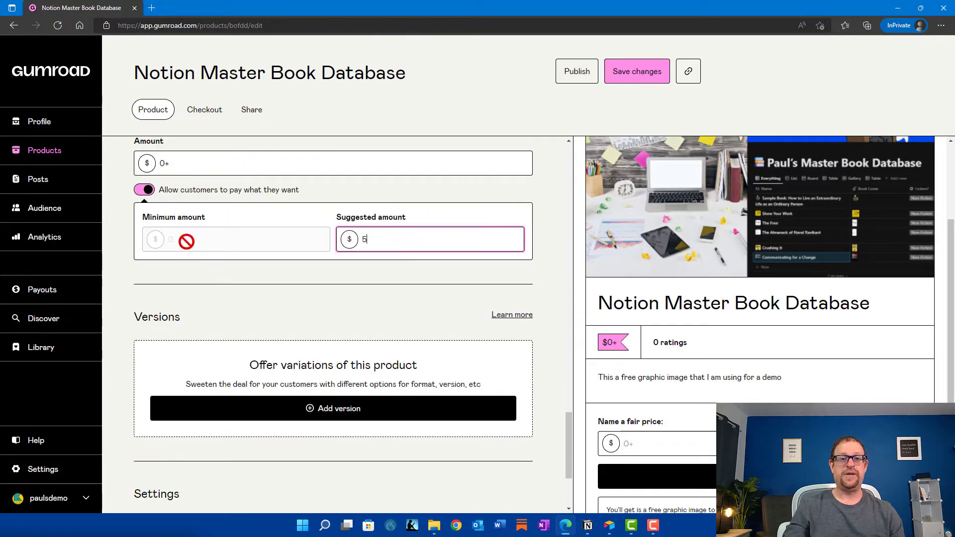
{"action": "scroll", "coordinate": [187, 242], "scroll_direction": "up", "scroll_amount": 1}
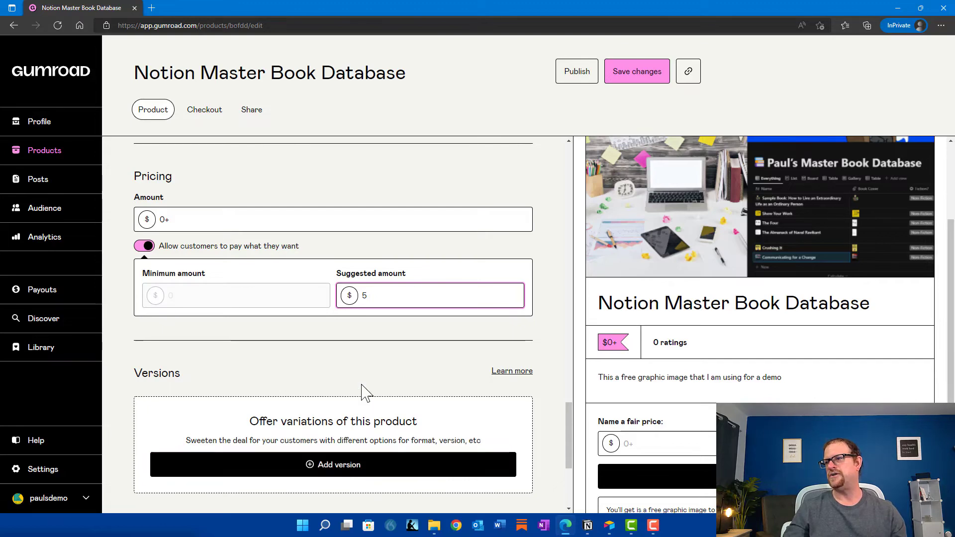
{"action": "scroll", "coordinate": [362, 391], "scroll_direction": "down", "scroll_amount": 3}
{"action": "scroll", "coordinate": [366, 392], "scroll_direction": "up", "scroll_amount": 1}
{"action": "scroll", "coordinate": [363, 392], "scroll_direction": "down", "scroll_amount": 2}
{"action": "scroll", "coordinate": [363, 392], "scroll_direction": "up", "scroll_amount": 1}
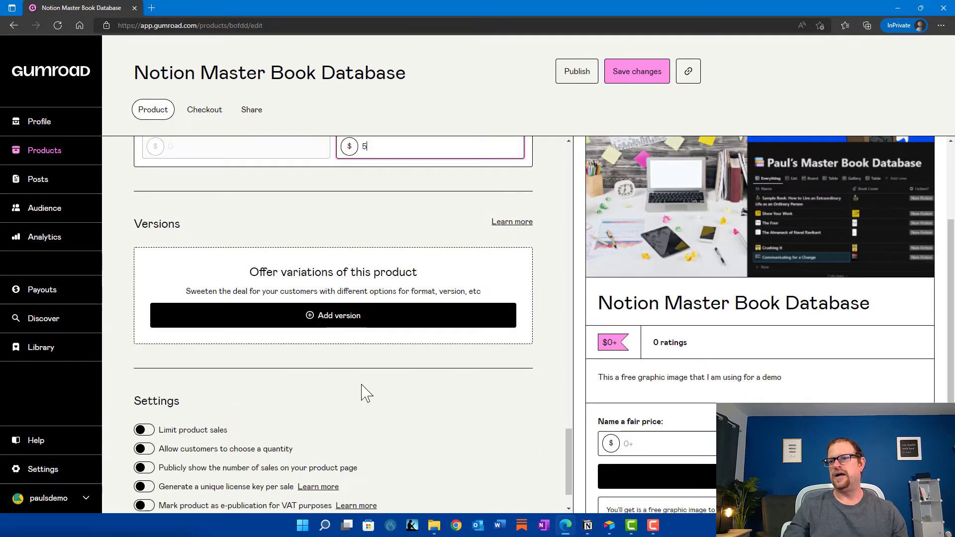
{"action": "scroll", "coordinate": [222, 396], "scroll_direction": "down", "scroll_amount": 1}
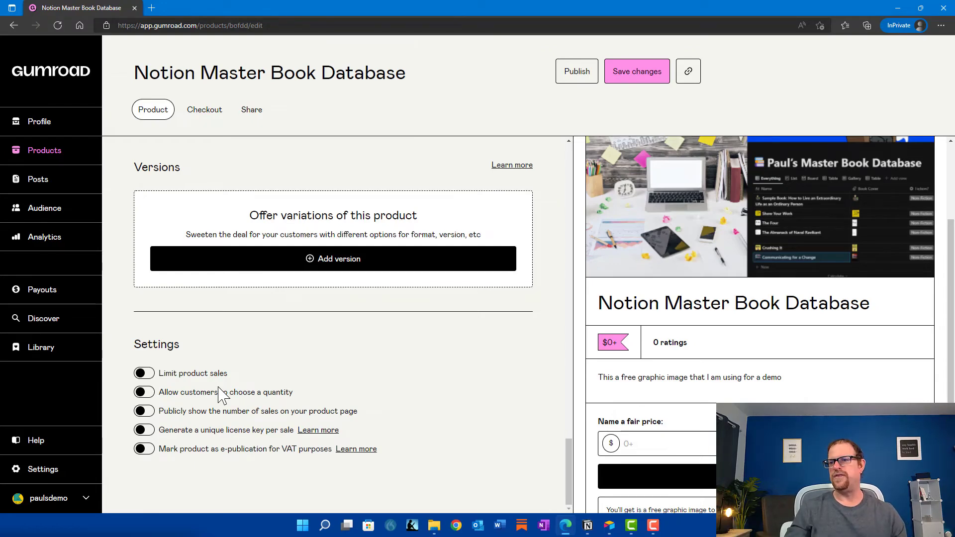
{"action": "scroll", "coordinate": [778, 363], "scroll_direction": "up", "scroll_amount": 2}
{"action": "scroll", "coordinate": [768, 348], "scroll_direction": "down", "scroll_amount": 1}
{"action": "scroll", "coordinate": [771, 350], "scroll_direction": "up", "scroll_amount": 1}
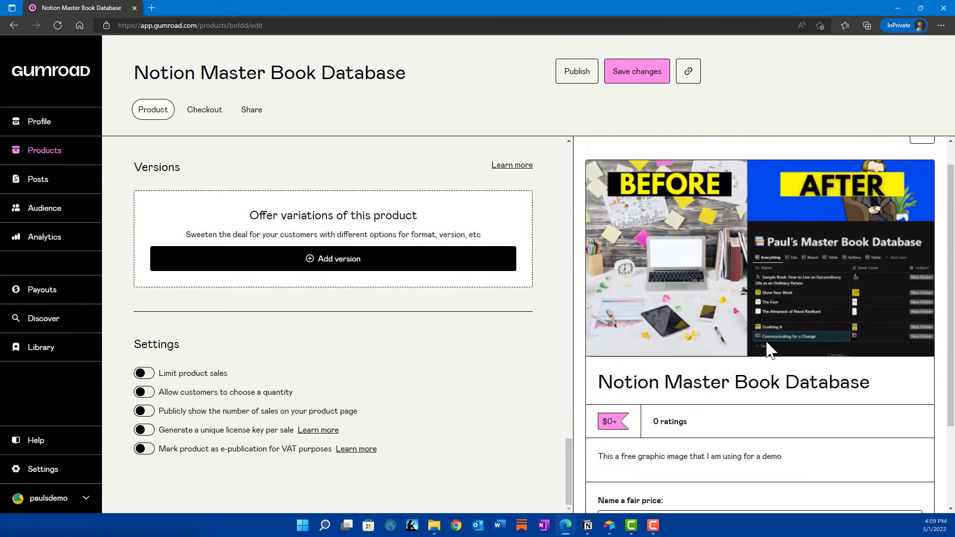
{"action": "scroll", "coordinate": [770, 351], "scroll_direction": "down", "scroll_amount": 2}
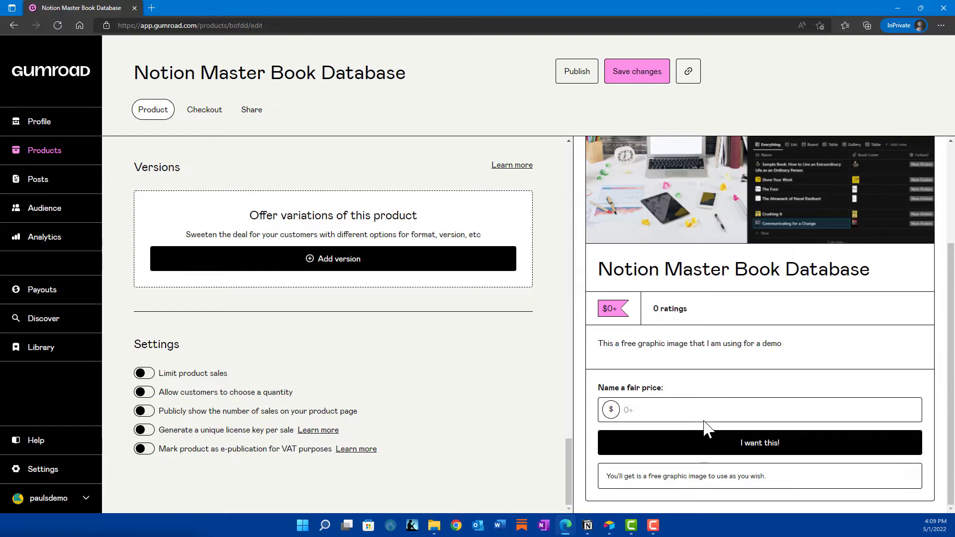
{"action": "scroll", "coordinate": [438, 254], "scroll_direction": "up", "scroll_amount": 1}
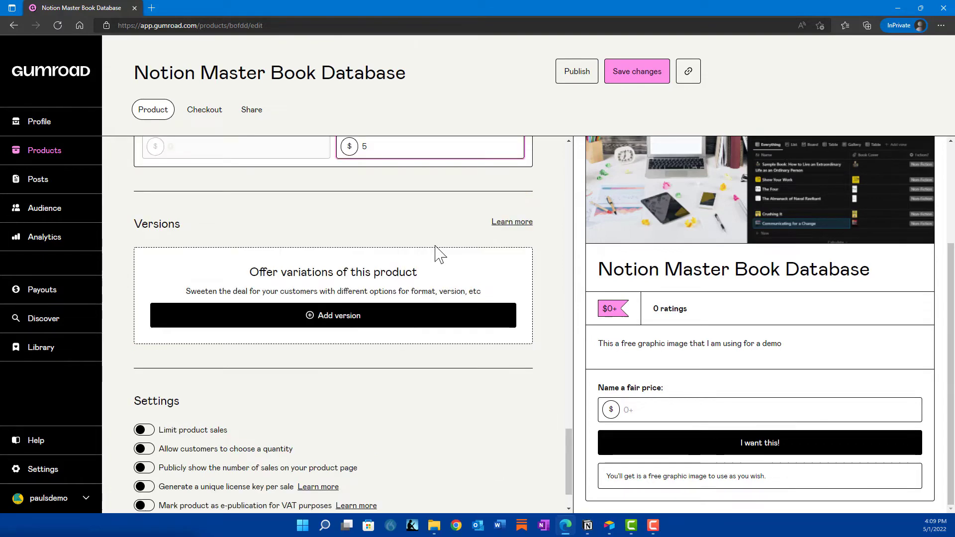
{"action": "scroll", "coordinate": [438, 254], "scroll_direction": "up", "scroll_amount": 4}
Step: Save the product changes and confirm they were stored
{"action": "left_click", "coordinate": [636, 79]}
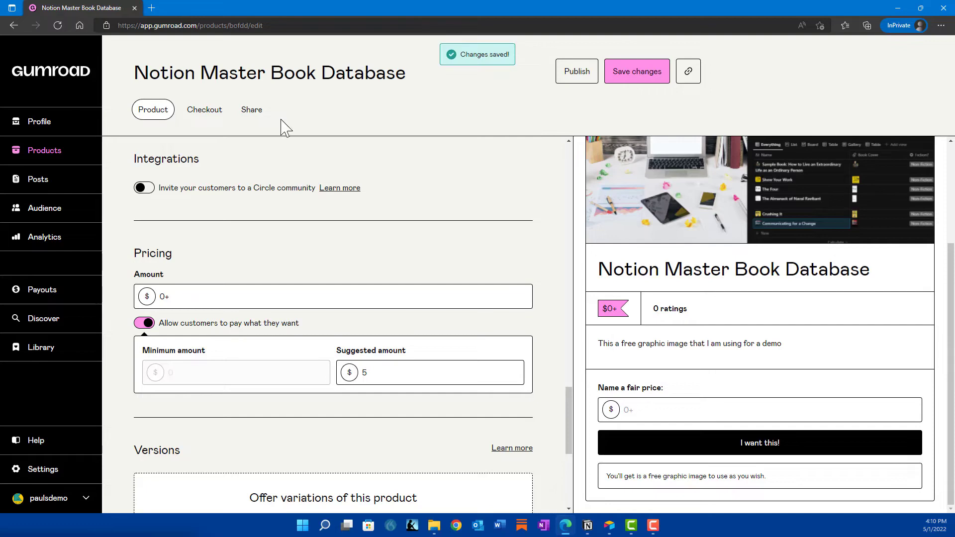
{"action": "left_click", "coordinate": [252, 109]}
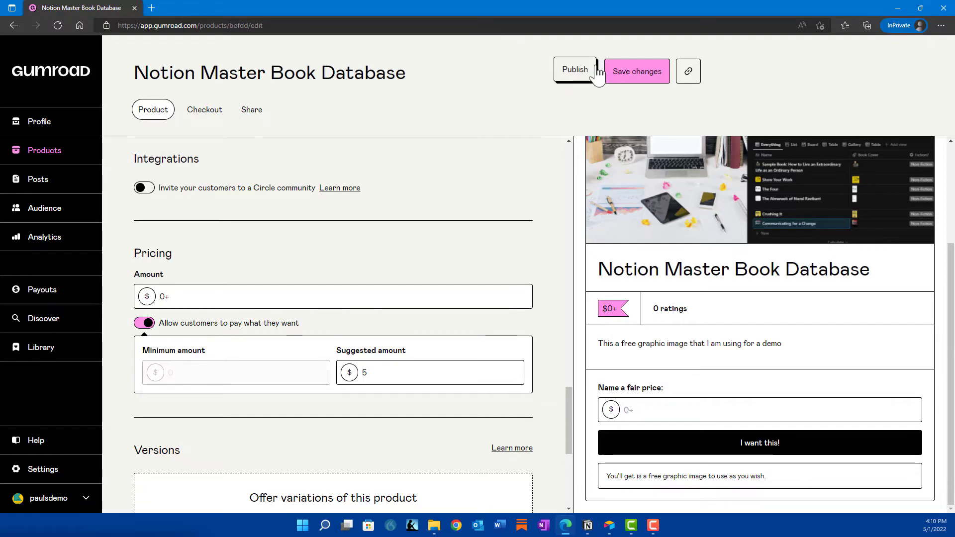